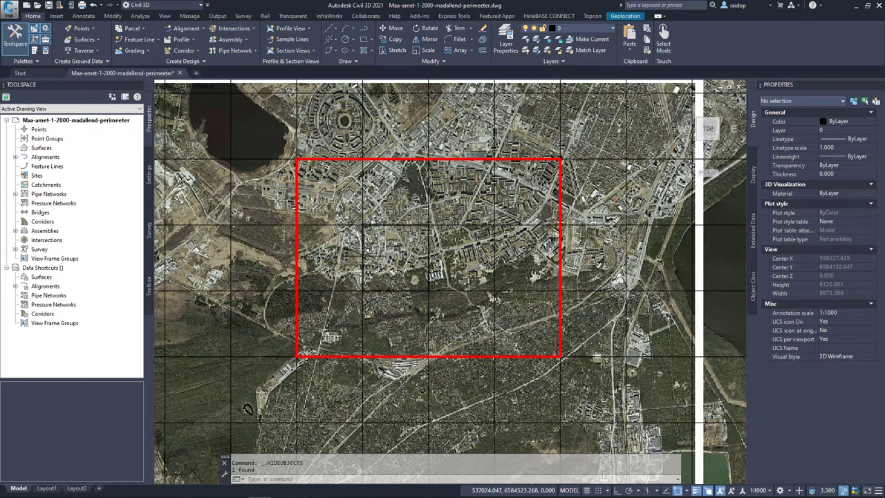
Step: Select the map-sheet grid square inside the red perimeter and copy its NR sheet number, 584537
click(365, 255)
click(456, 284)
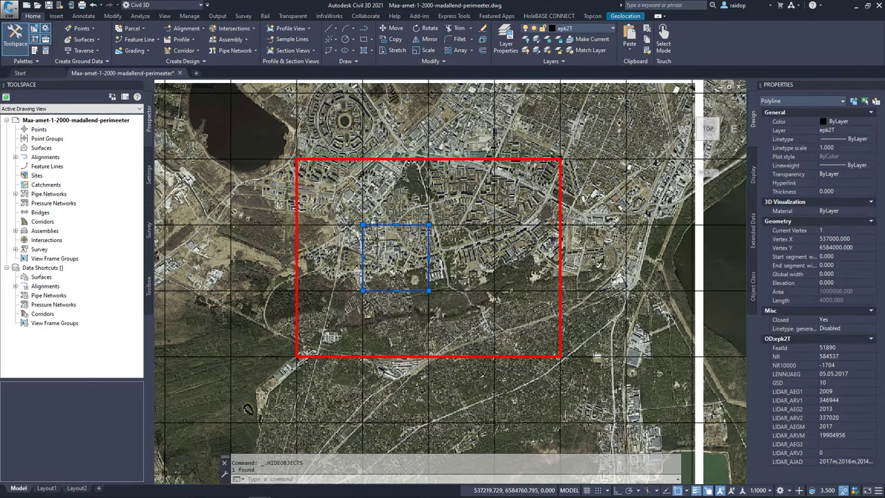
click(848, 358)
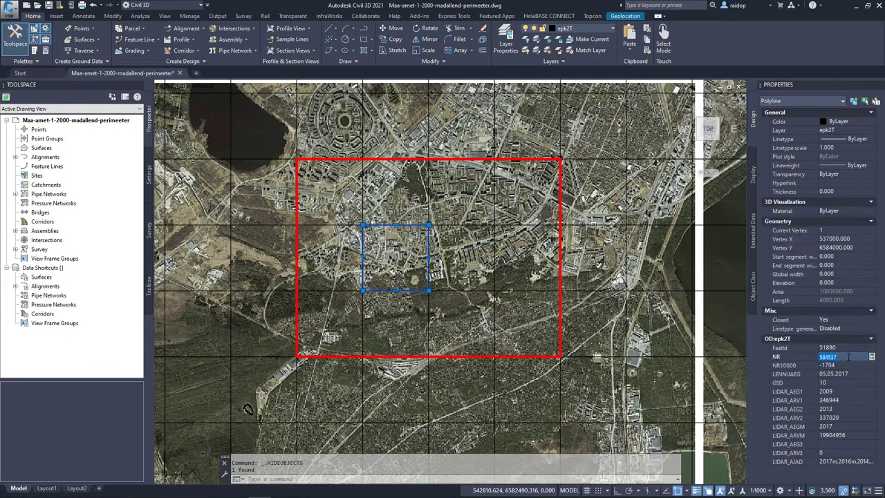
right_click(833, 354)
click(732, 384)
Step: Switch to the Geoportal page in the browser and search for the aerial laser scanning elevation points of map sheet 584537
key(alt+Tab)
click(449, 271)
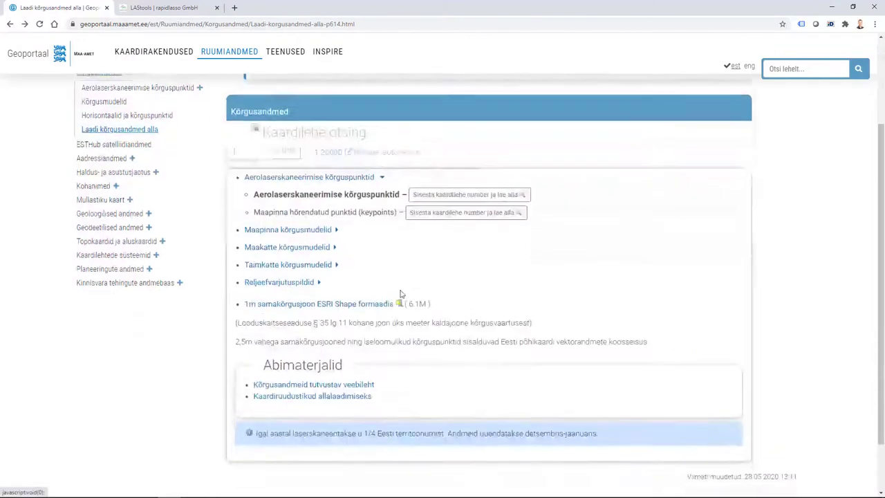
key(ctrl+v)
key(Return)
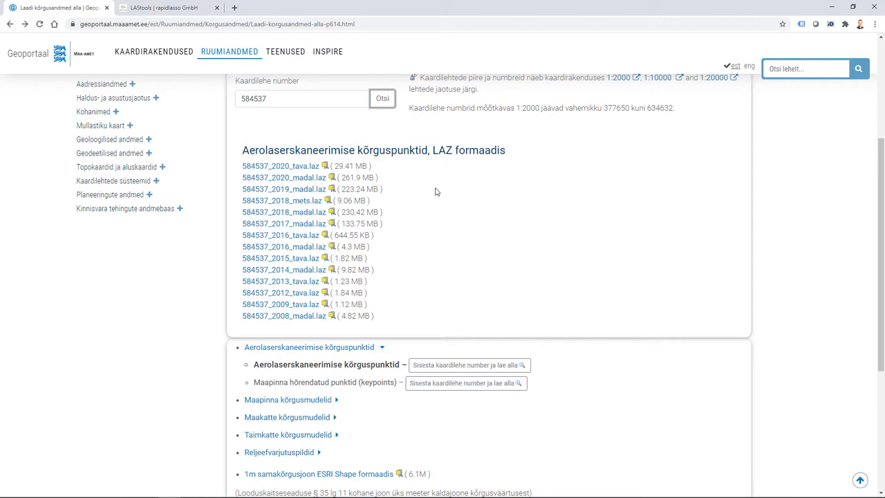
Step: View the LAStools web page, then switch to File Explorer and inspect the downloaded files in PointCloud's laz folder
click(147, 10)
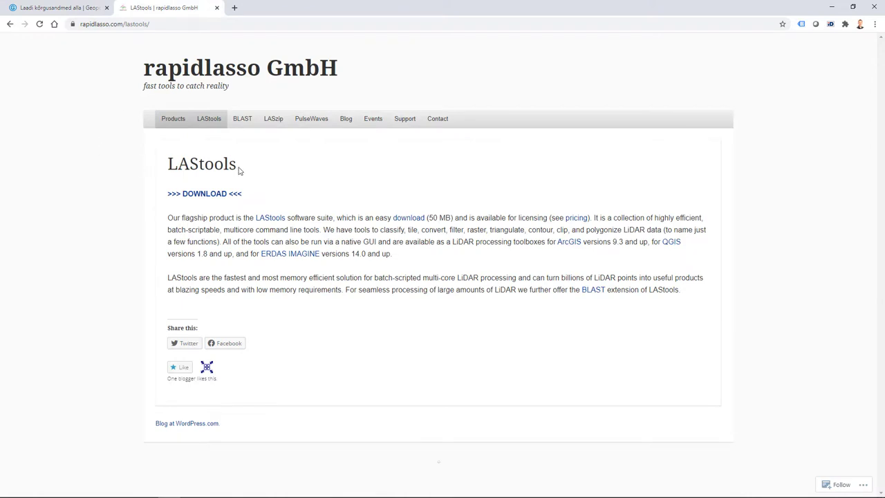
key(alt+Tab)
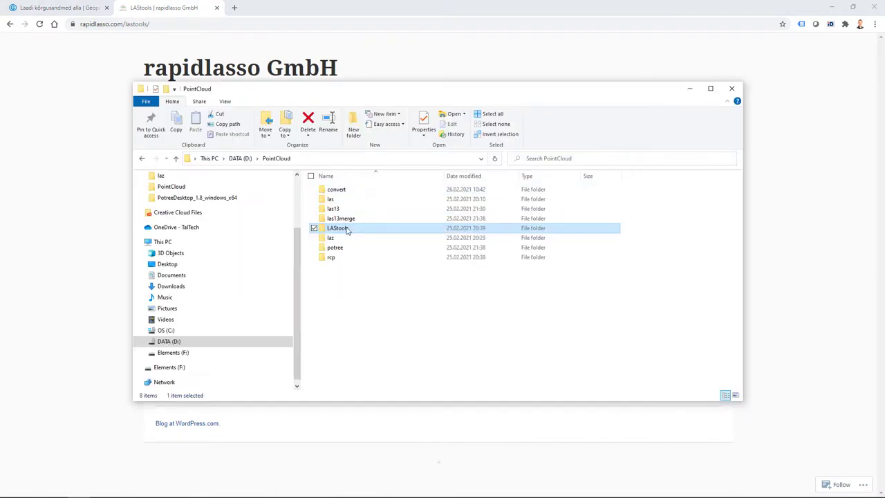
double_click(329, 240)
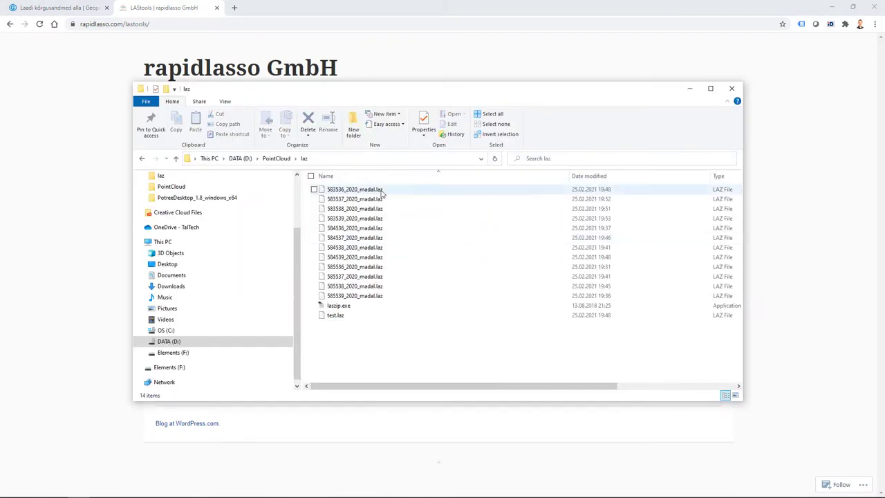
click(382, 193)
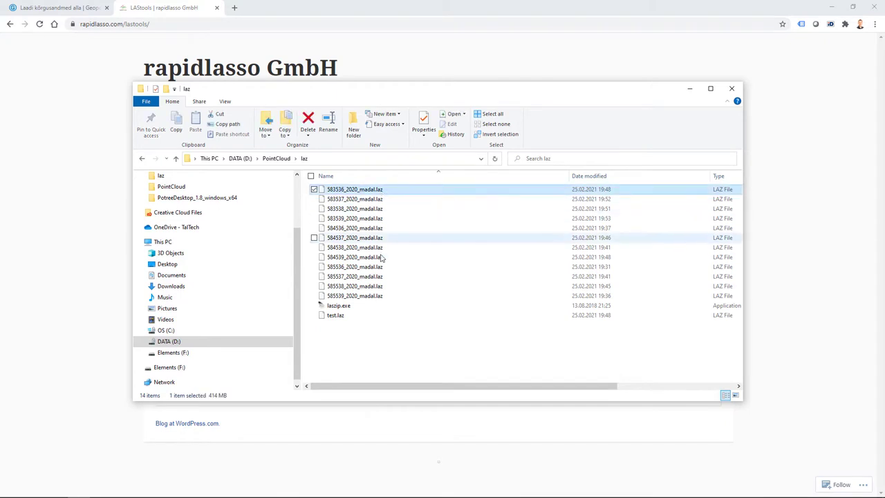
click(375, 300)
click(385, 330)
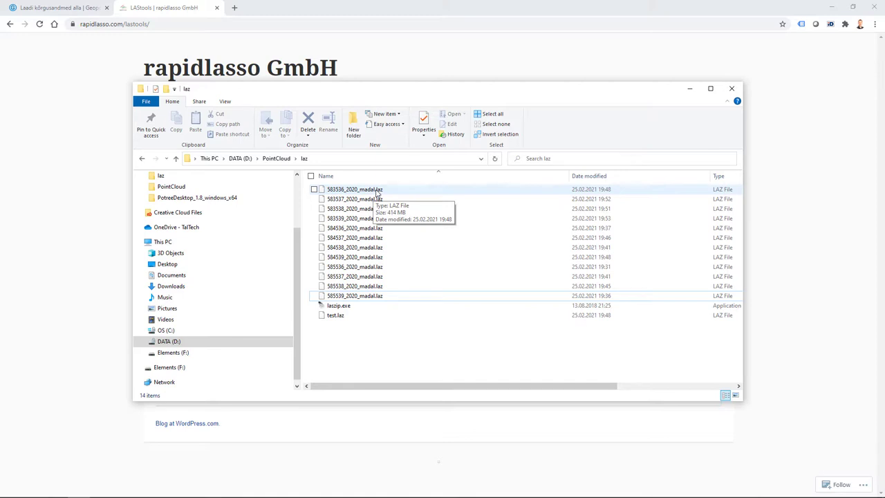
Step: Narrow the laz folder's columns to show file sizes and check the combined size of the twelve 2020_madal.laz files
drag(570, 177, 437, 173)
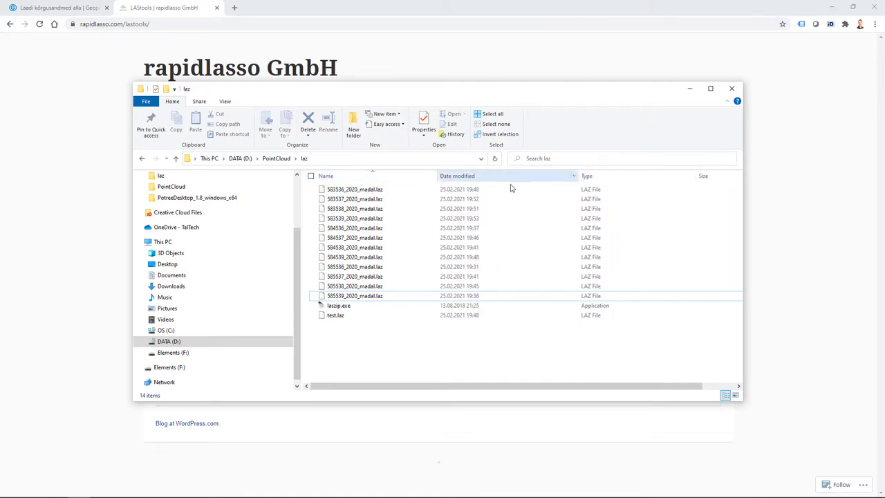
drag(579, 175, 532, 175)
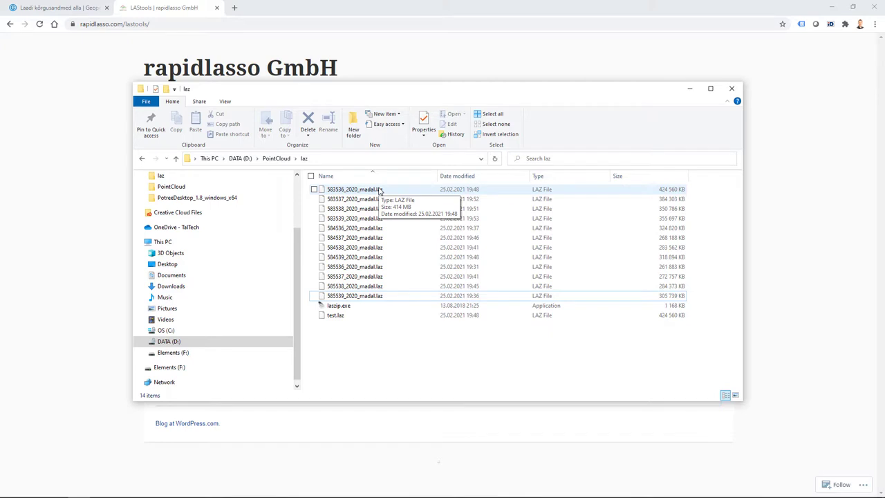
click(374, 295)
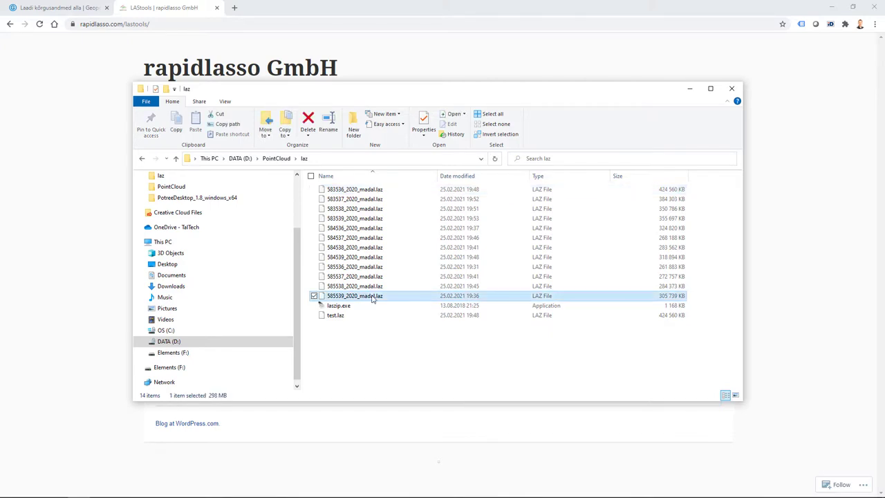
shift+click(380, 190)
click(382, 364)
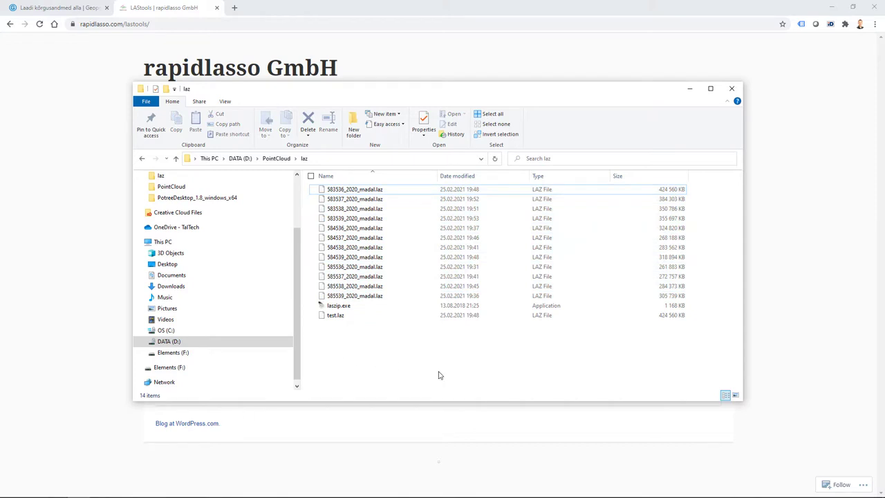
Step: Examine the twelve decompressed files in the las folder, checking their combined size and each file's size
click(270, 159)
double_click(331, 198)
shift+click(366, 296)
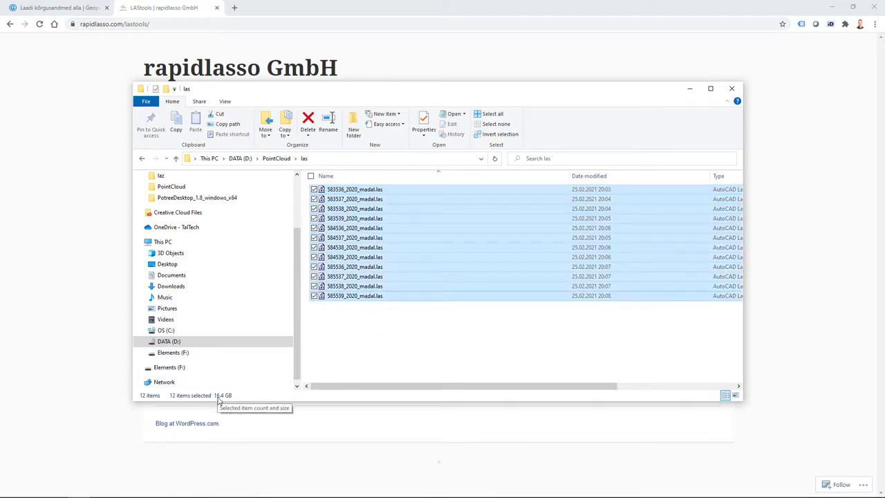
click(363, 339)
drag(570, 176, 465, 175)
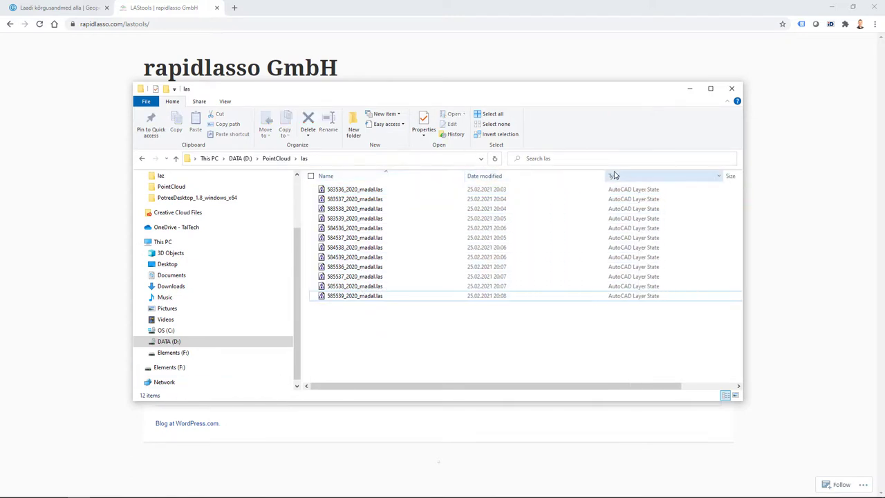
drag(604, 175, 546, 176)
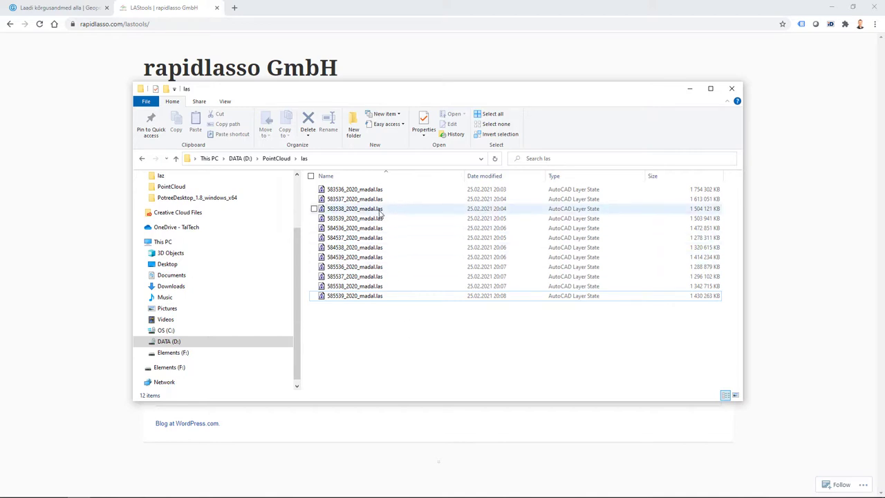
Step: Review the files in the las13 folder and the size of the merged TalTech.las file in the las13merge folder
click(275, 159)
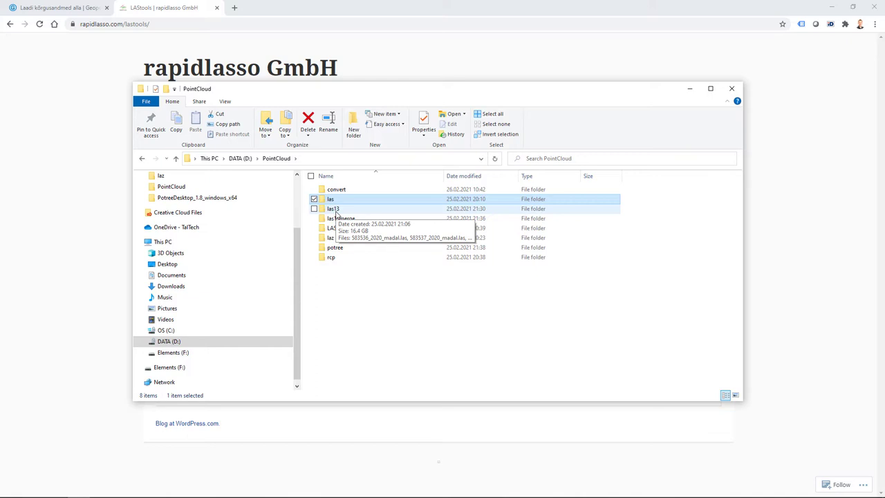
double_click(336, 211)
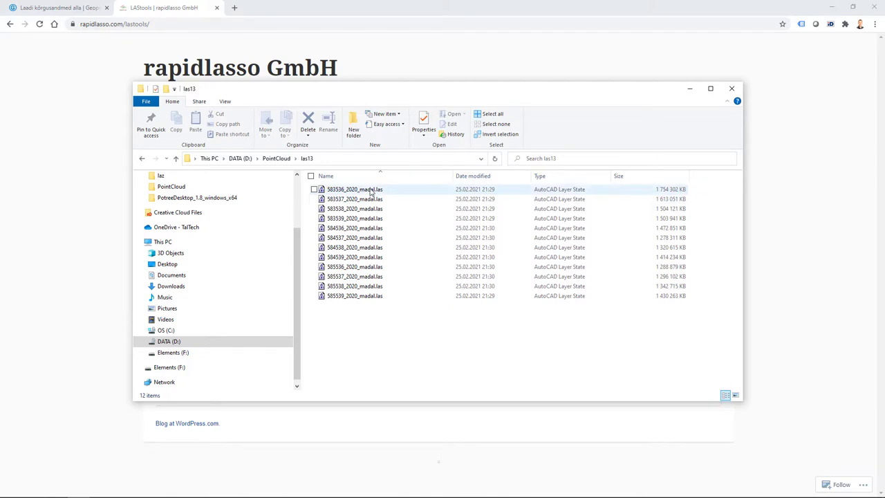
click(280, 159)
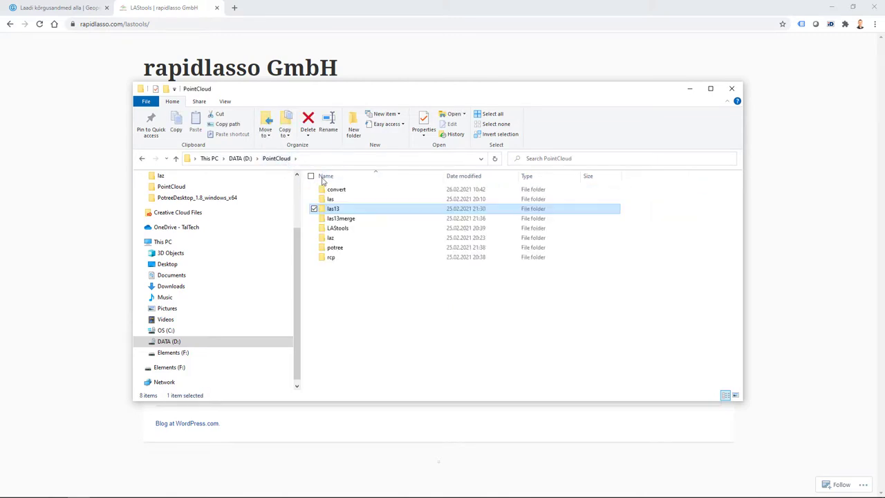
double_click(341, 218)
click(341, 194)
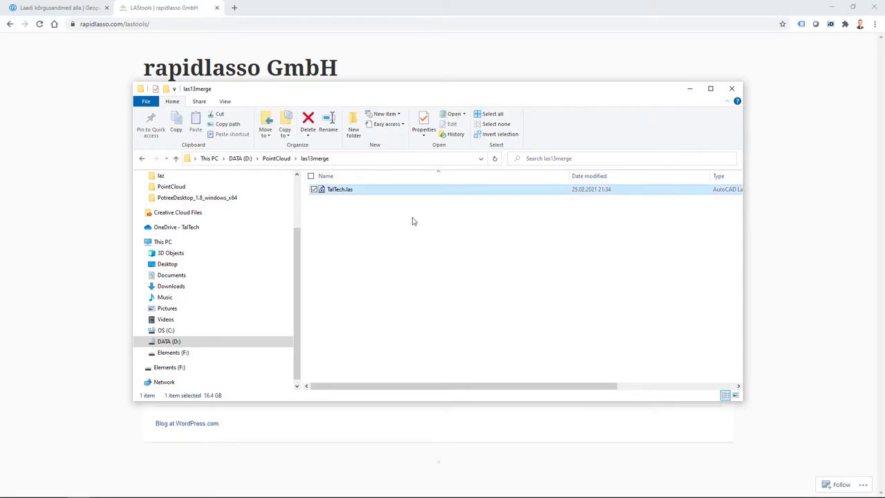
drag(569, 177, 427, 175)
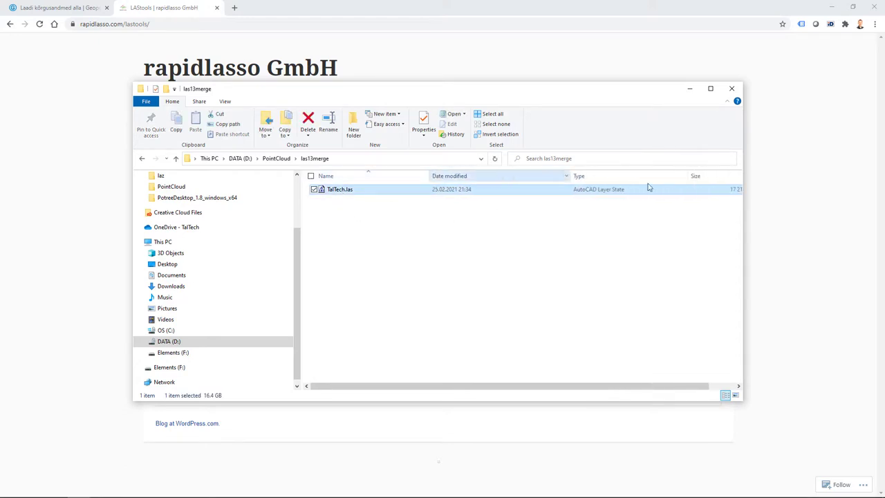
drag(668, 177, 630, 176)
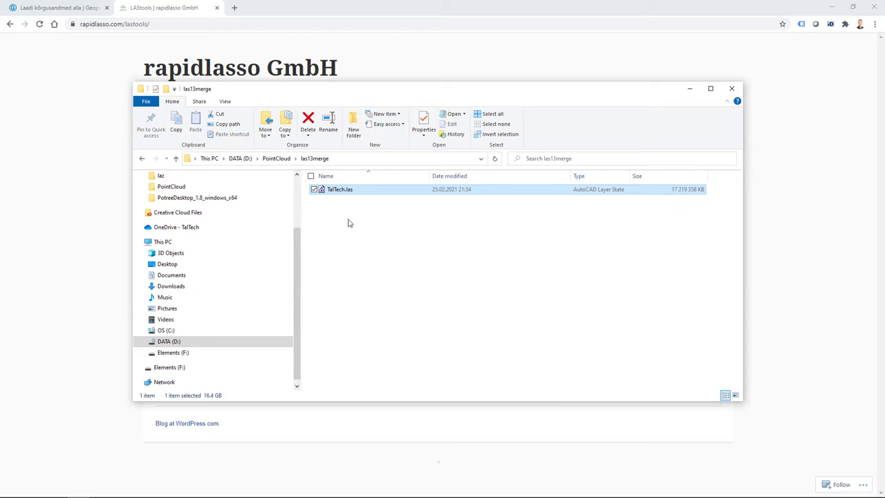
Step: Inspect the potree folder's TalTech point cloud data down to subfolder 00000, and return to the PointCloud folder
click(278, 160)
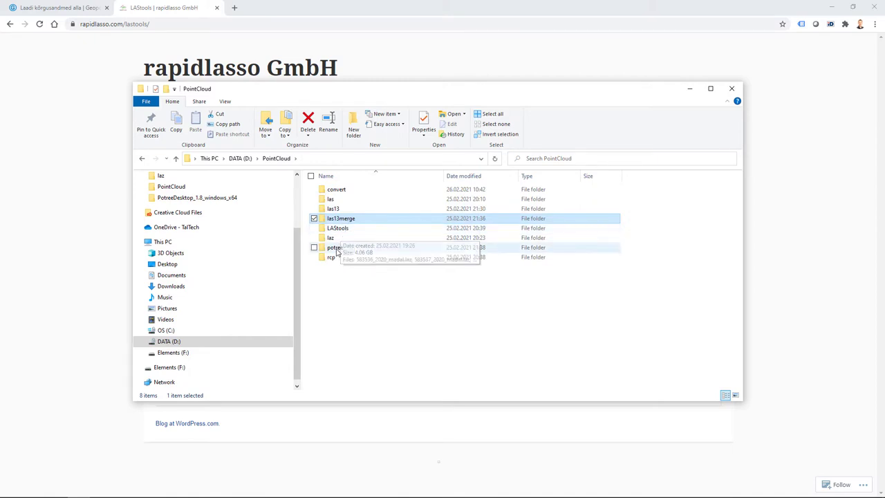
double_click(337, 253)
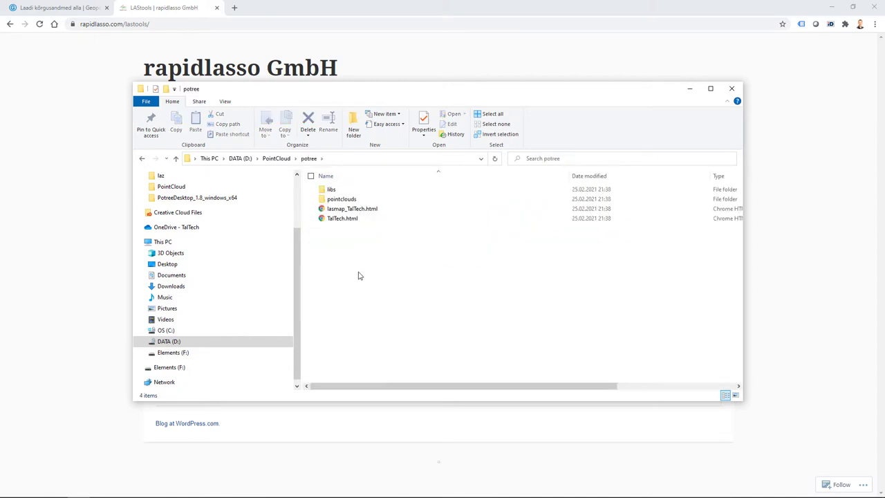
double_click(344, 199)
double_click(339, 190)
double_click(339, 190)
double_click(339, 189)
double_click(339, 189)
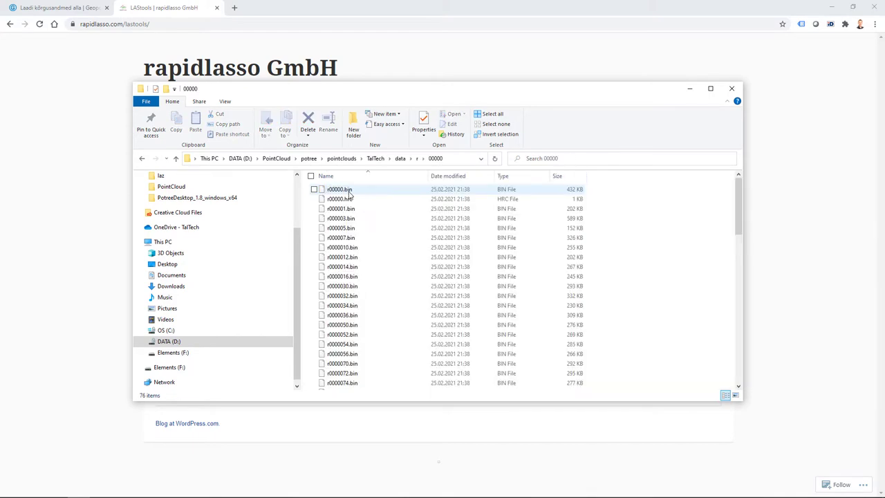
click(276, 158)
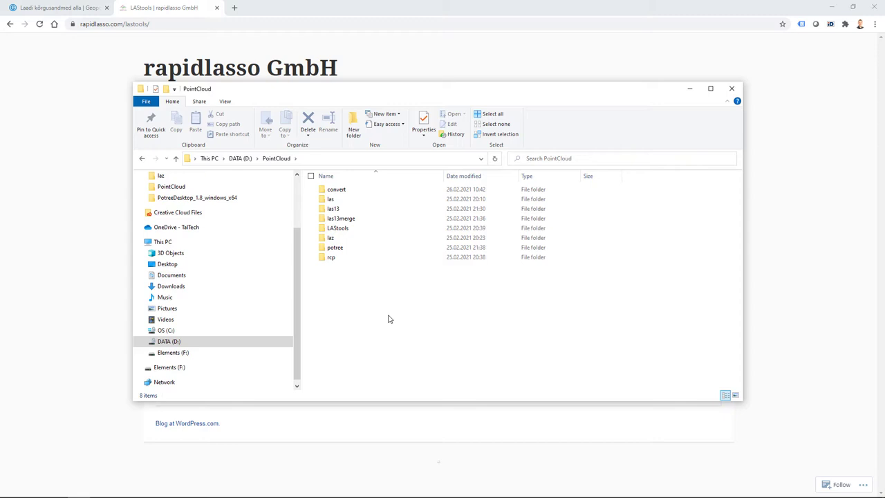
Step: Minimize File Explorer and look through the potree/potree repository page on GitHub
click(689, 88)
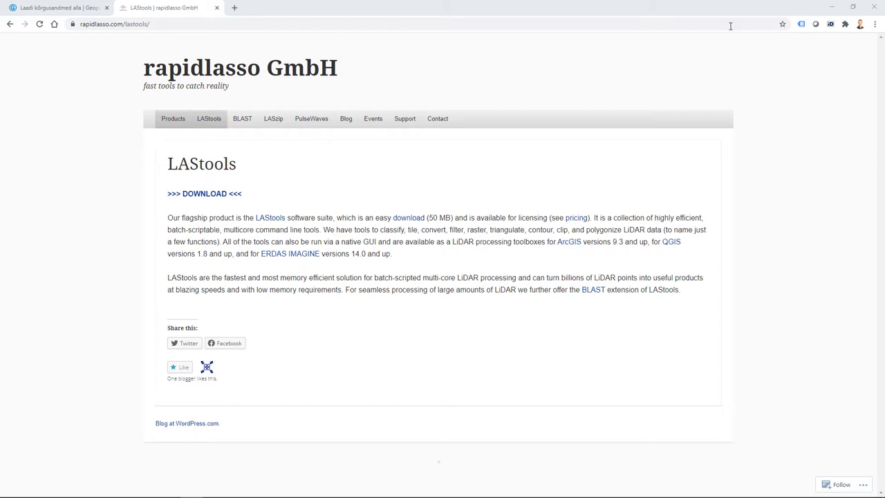
drag(884, 121, 132, 103)
double_click(132, 103)
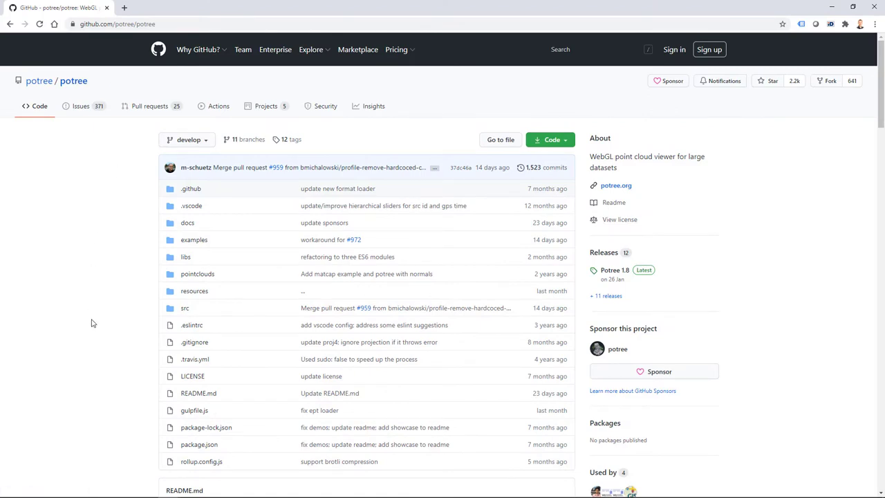
scroll(89, 322, down, 7)
scroll(93, 321, down, 6)
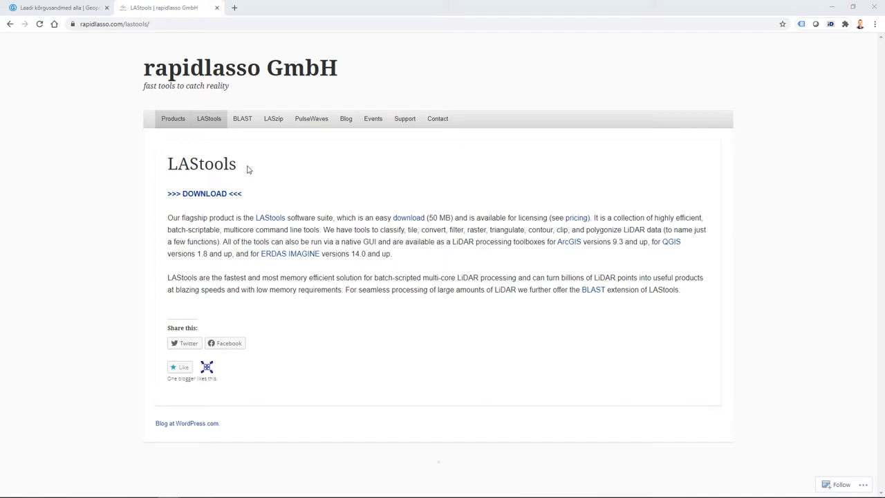
Step: Switch to File Explorer and launch laszip.exe from the bin folder of LAStools
key(alt+Tab)
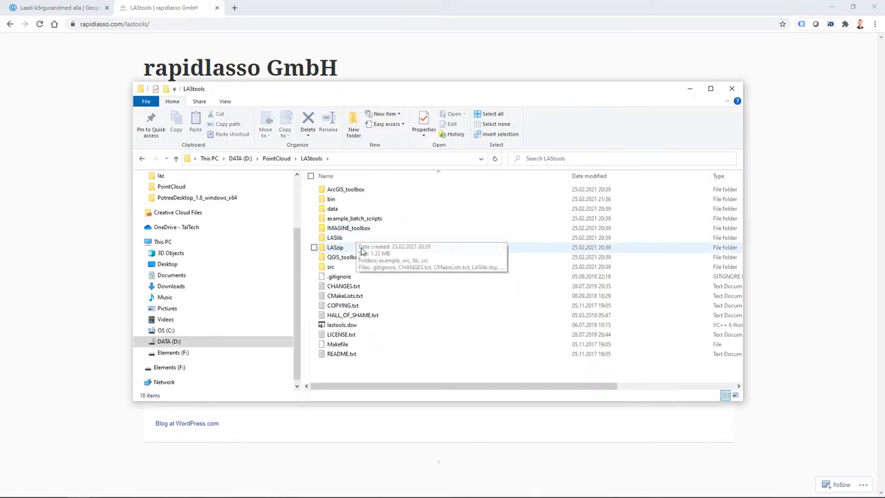
click(359, 267)
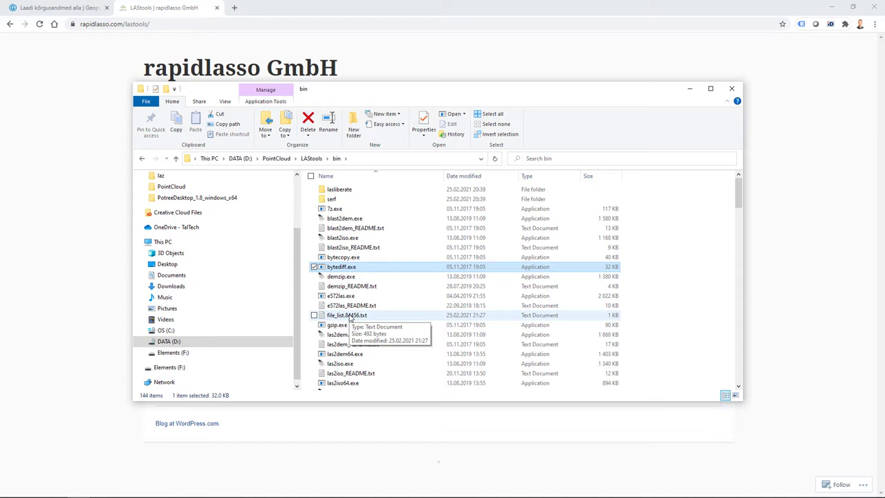
scroll(350, 316, down, 9)
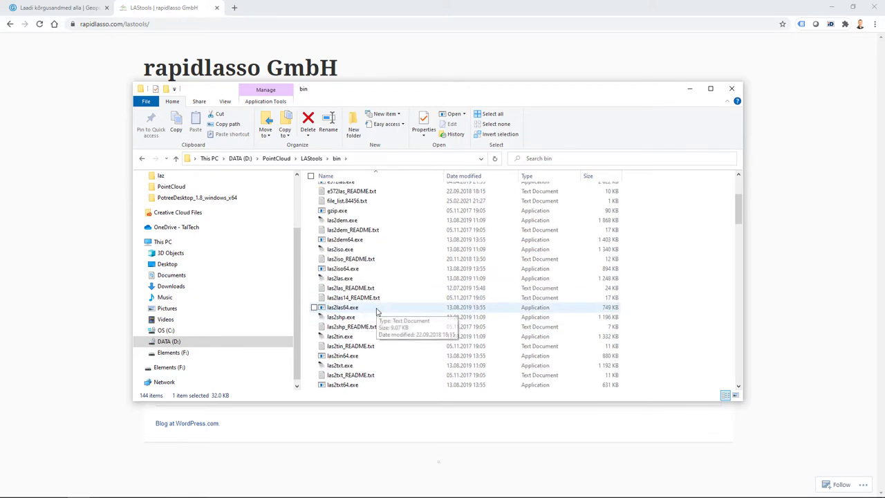
scroll(387, 332, down, 15)
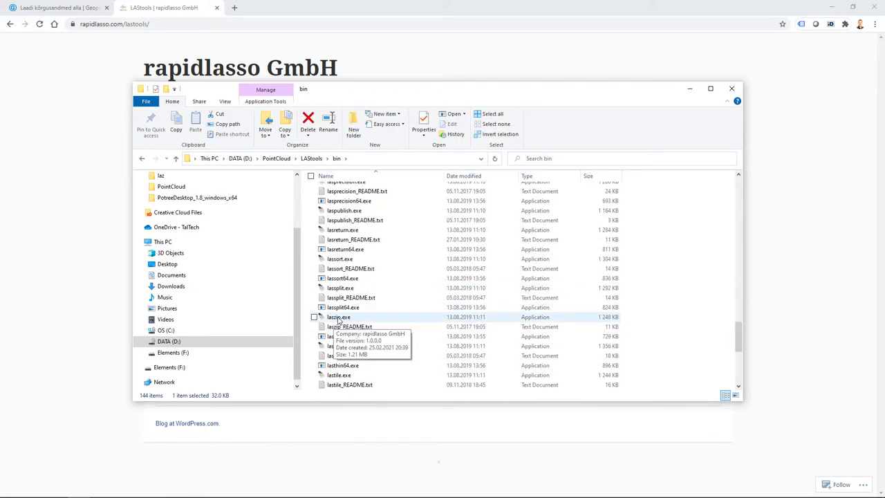
double_click(339, 318)
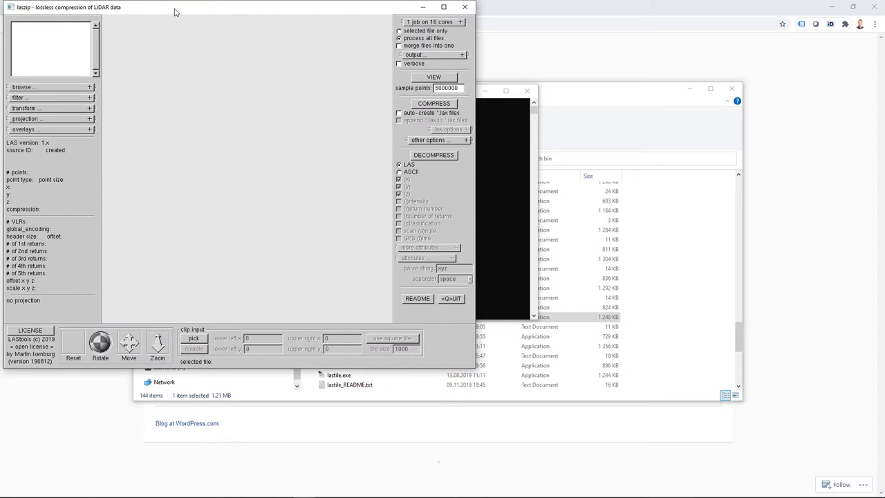
Step: Expand laszip's file browsing options and list the contents of the directory D:\
click(59, 88)
click(56, 175)
click(83, 177)
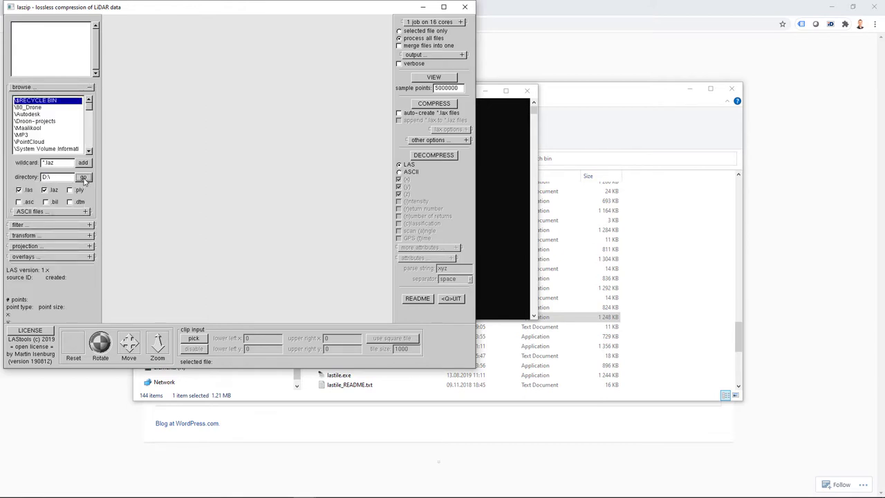
Step: Load the 2020_madal.laz tiles 583536 through 585539 from D:\PointCloud\laz into laszip
double_click(31, 142)
double_click(39, 149)
click(69, 115)
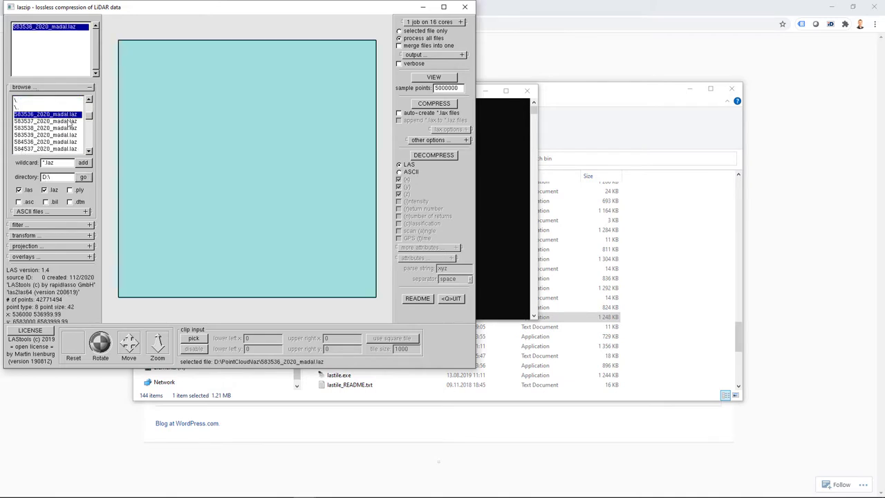
click(69, 122)
click(65, 128)
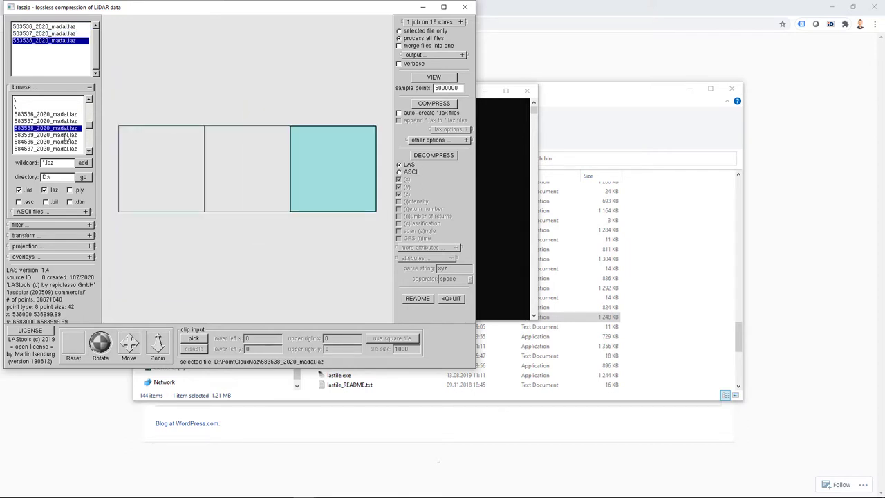
click(67, 135)
scroll(67, 135, down, 3)
click(70, 135)
click(72, 129)
click(73, 122)
click(74, 114)
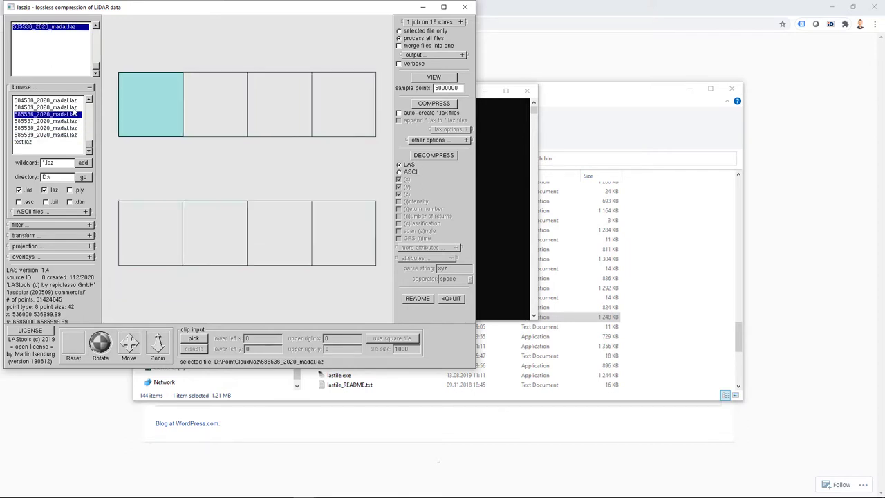
click(74, 107)
Step: Inspect individual tiles in laszip's tile preview, finishing on 585536_2020_madal.laz
click(164, 142)
click(147, 98)
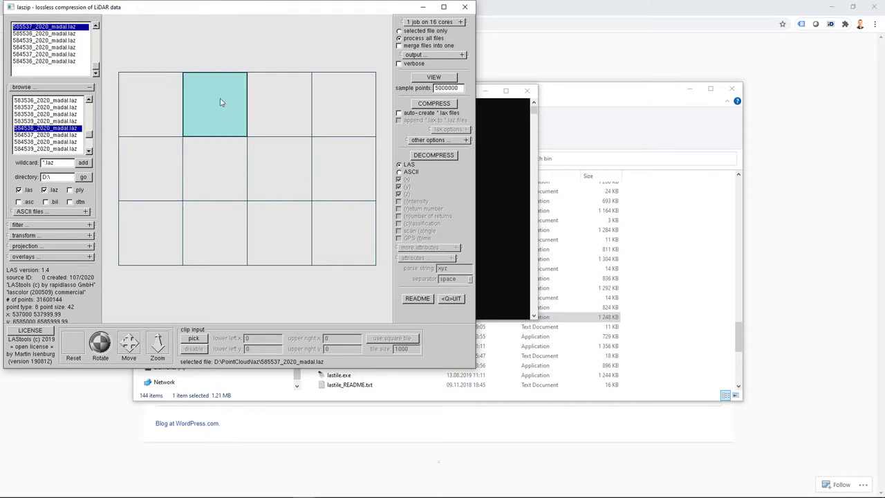
click(152, 102)
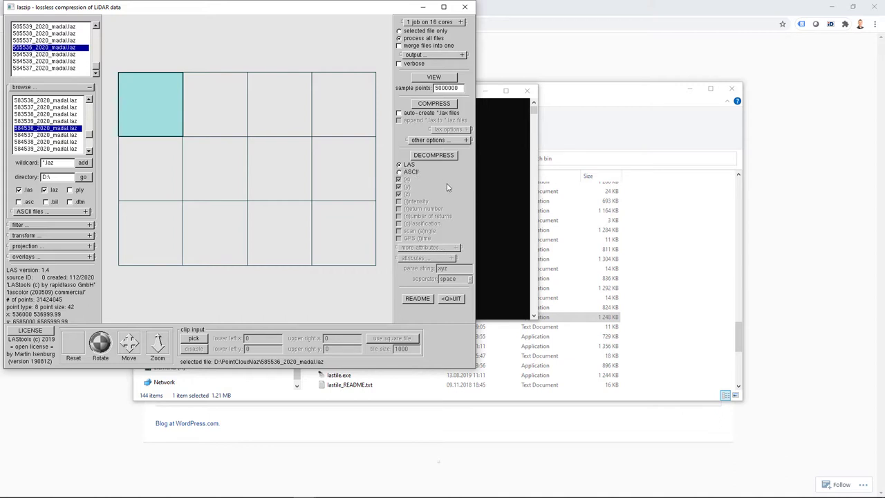
Step: Look at laszip's output directory settings and close laszip
click(462, 55)
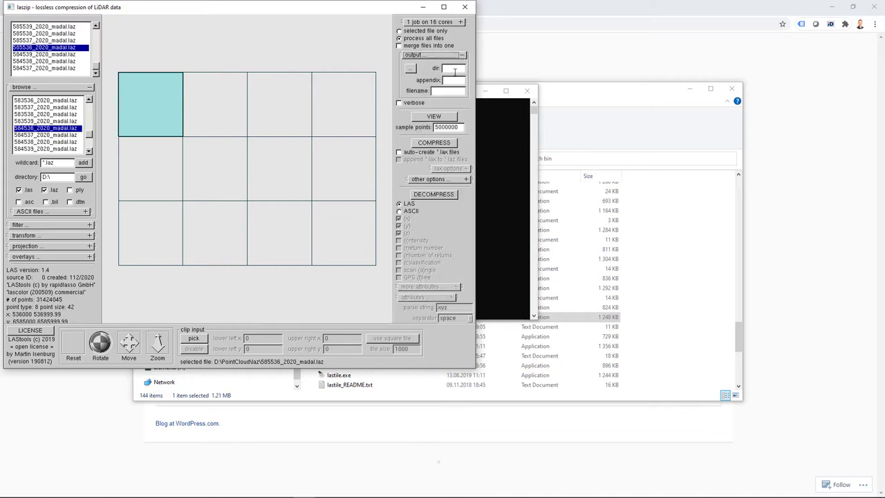
click(448, 68)
click(233, 293)
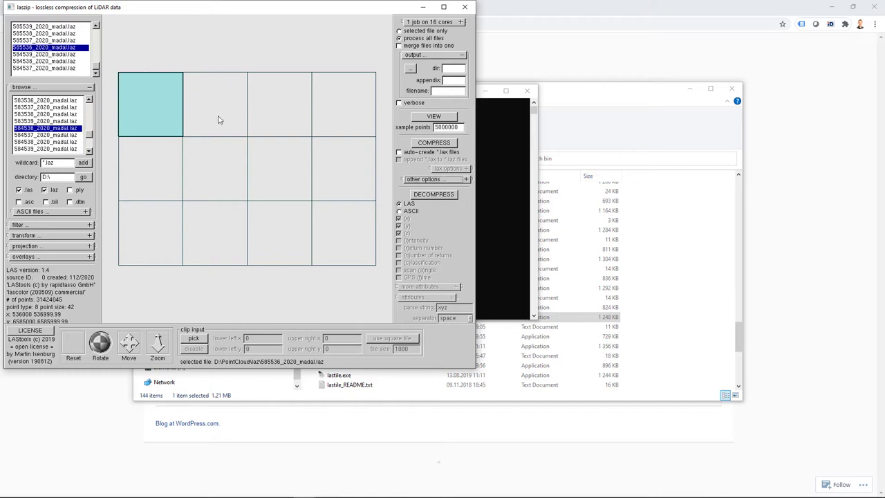
click(465, 9)
Step: Launch las2las.exe from the LAStools bin folder
scroll(357, 277, up, 15)
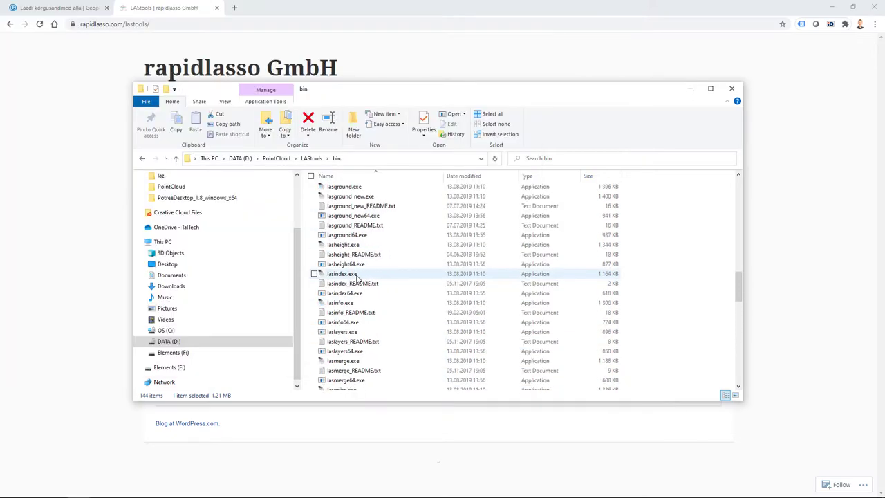
scroll(358, 277, up, 8)
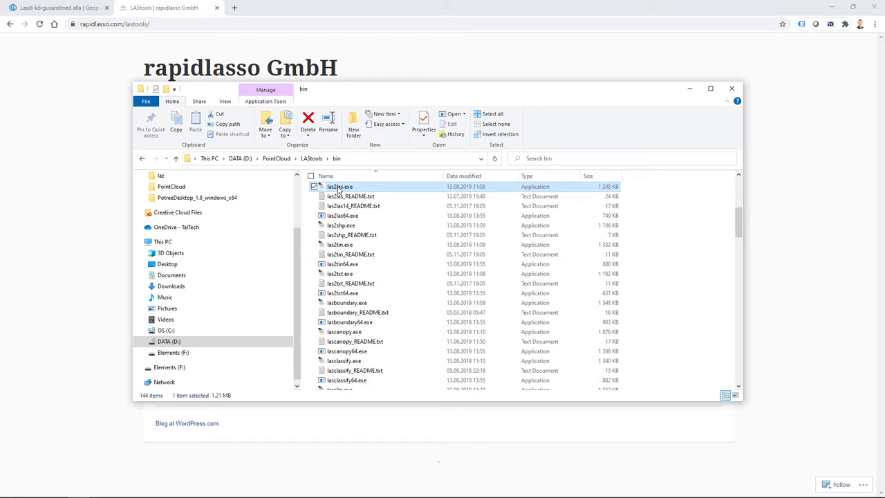
double_click(338, 188)
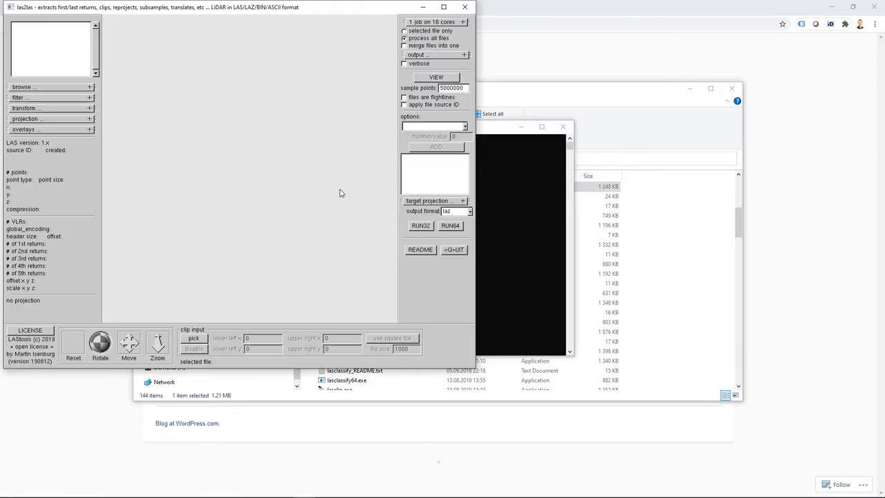
Step: List the files of the las folder under D:\PointCloud in las2las and highlight 583536_2020_madal.las
click(89, 87)
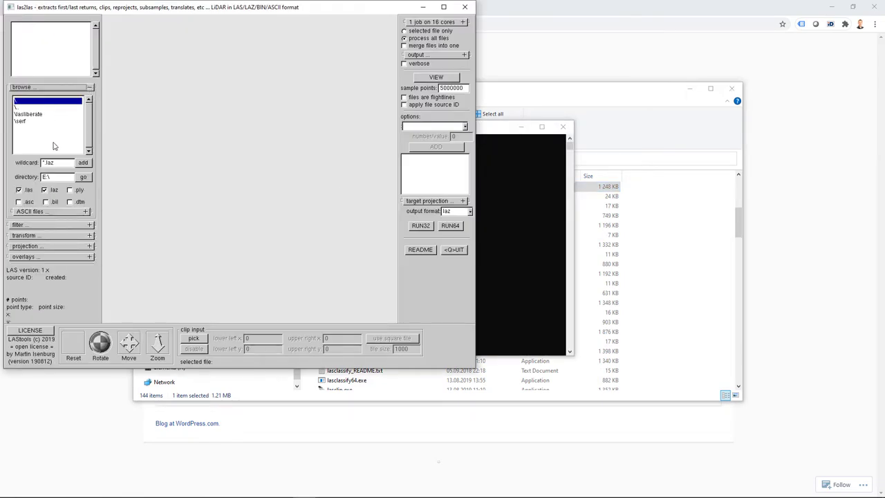
double_click(44, 177)
text(D)
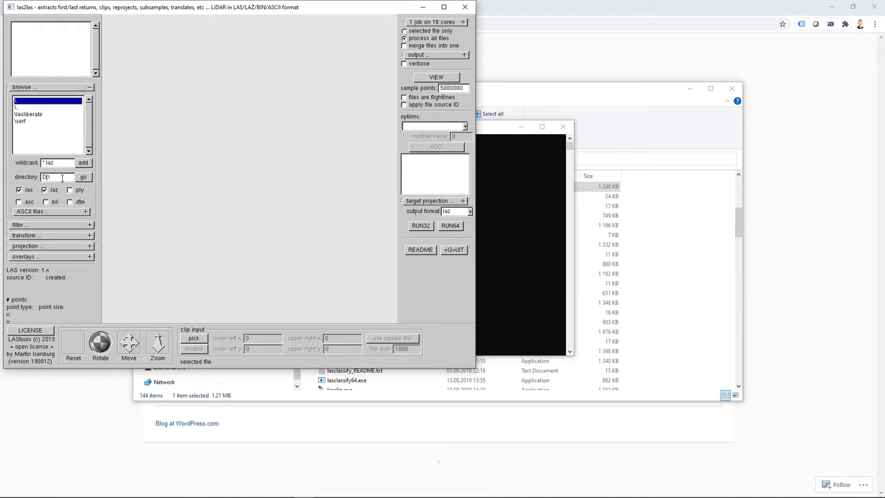
click(83, 177)
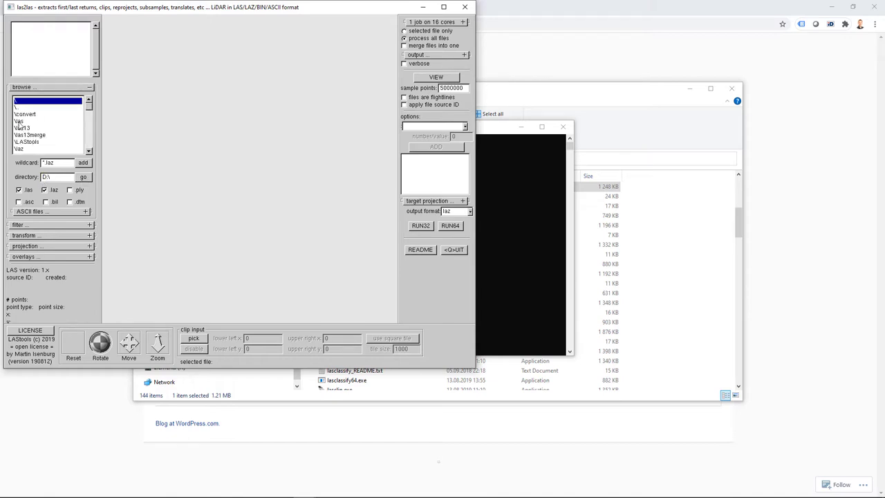
double_click(18, 122)
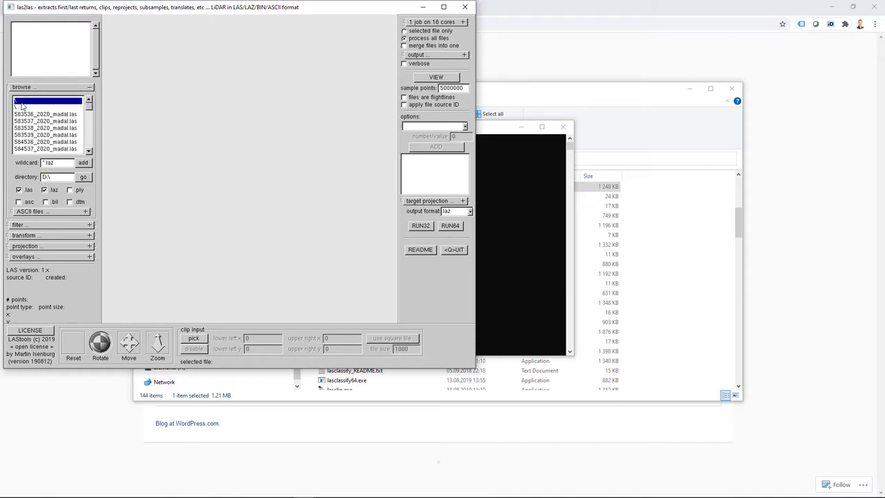
click(68, 115)
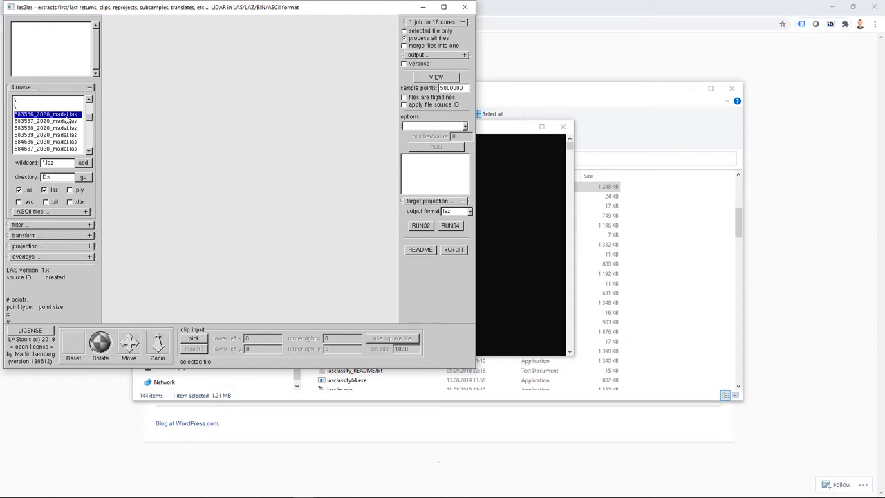
Step: Expand the output settings in las2las and add the set_version_major option with the value 1.3
click(464, 54)
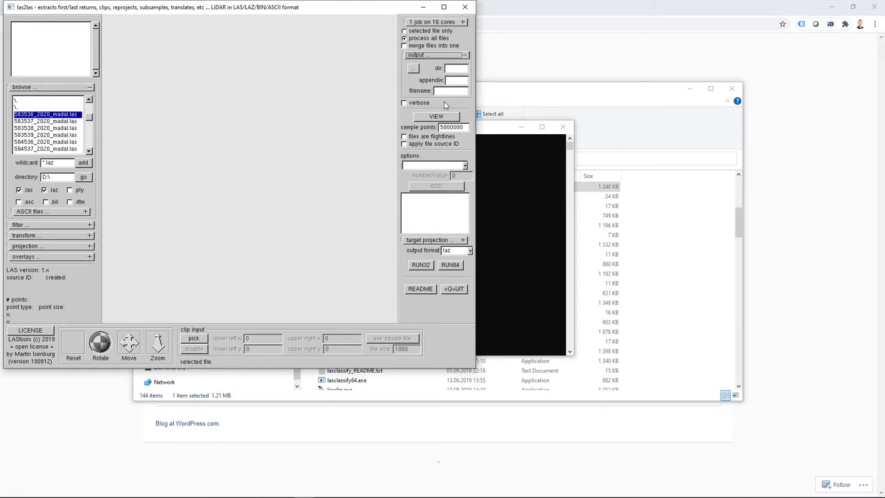
click(465, 166)
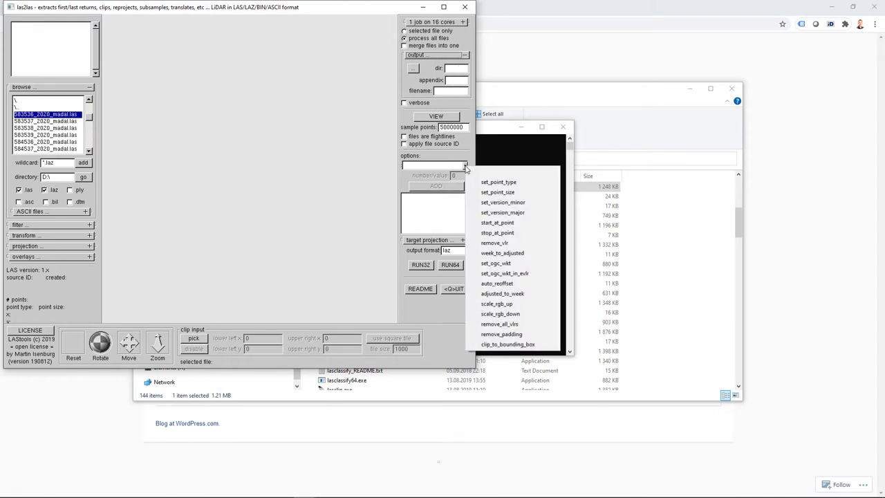
click(502, 212)
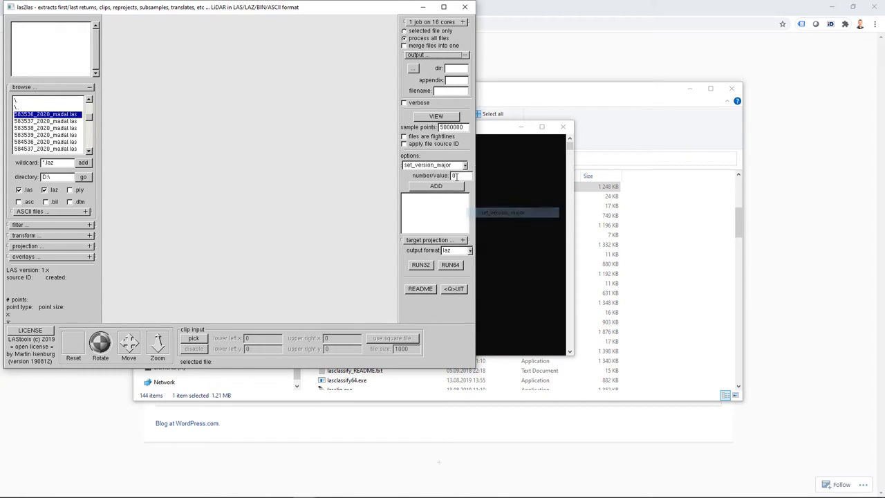
text(3)
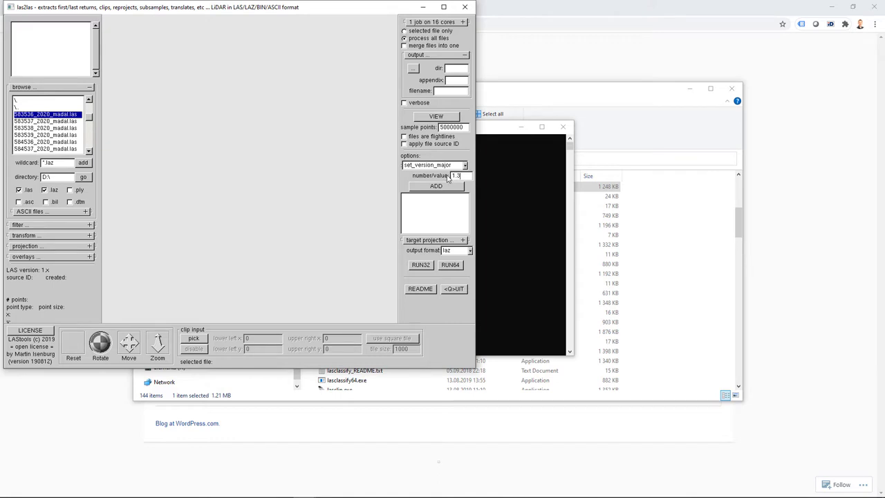
click(433, 186)
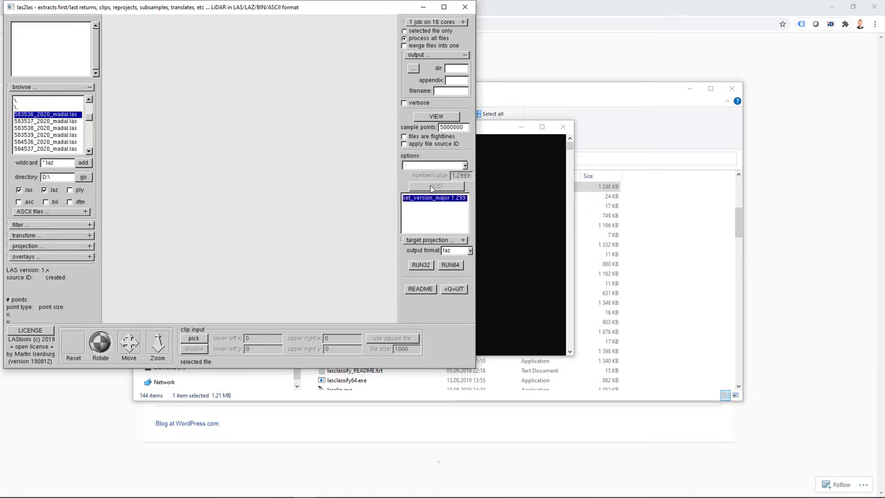
Step: Check the output format setting and quit las2las
click(451, 252)
click(450, 254)
click(454, 288)
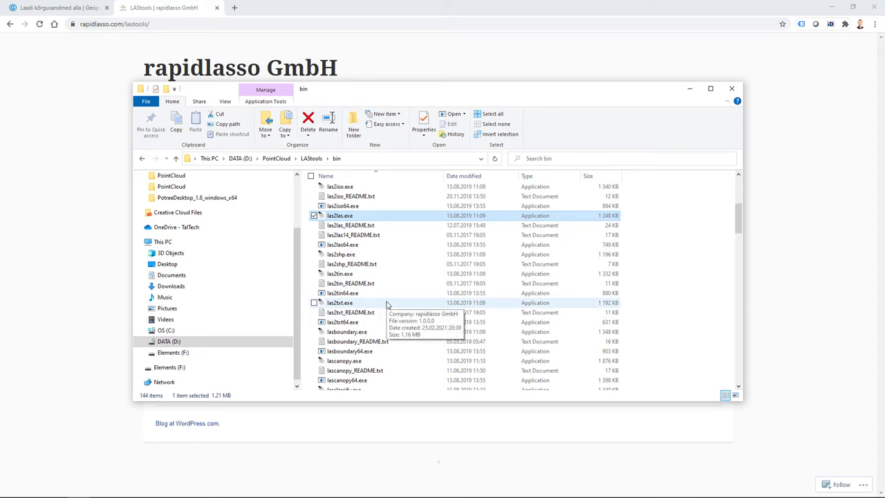
Step: Launch lasmerge.exe from the LAStools bin folder
scroll(387, 305, down, 10)
click(347, 310)
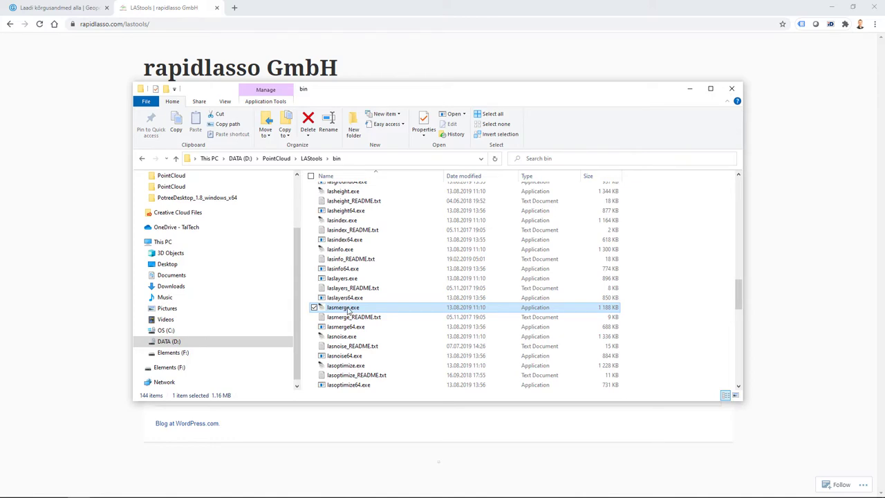
double_click(347, 310)
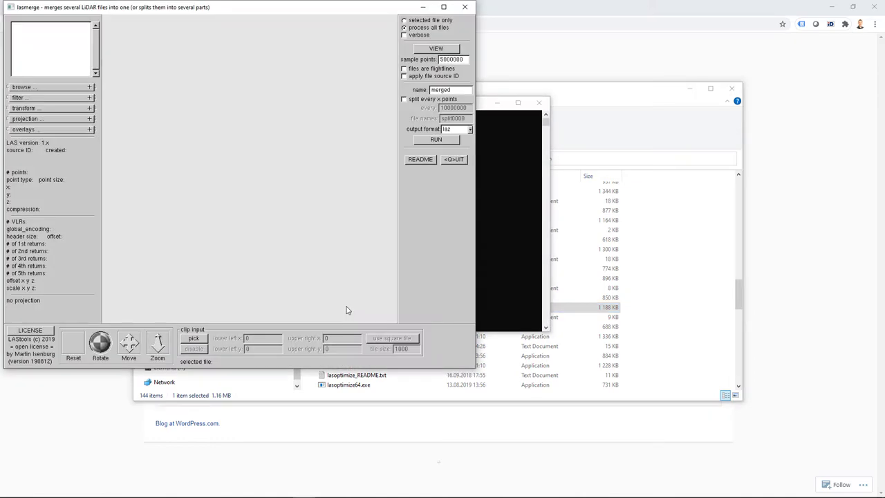
Step: List the las13 folder on drive D:\ in lasmerge and highlight 583536_2020_madal.las
click(62, 88)
click(46, 177)
key(BackSpace)
text(D:\)
click(83, 177)
double_click(24, 130)
click(61, 115)
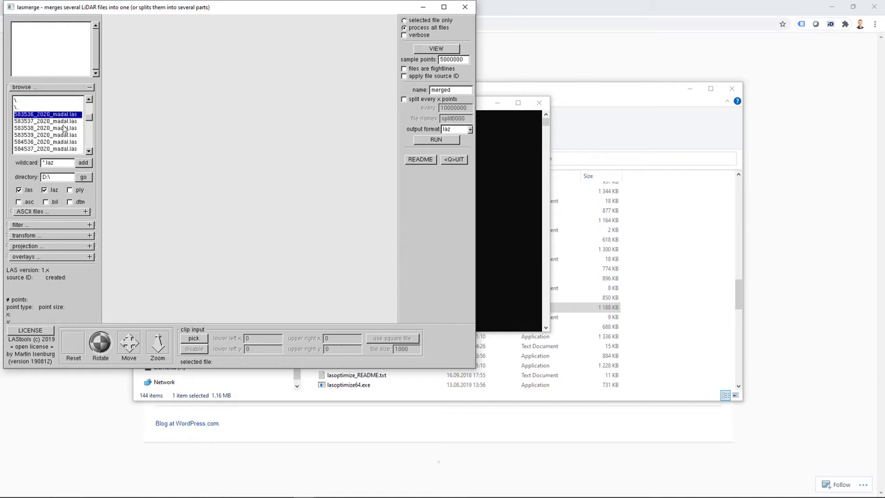
Step: Name the merged output TalTech, check its output format setting, and close lasmerge
double_click(432, 90)
text(TalTech)
click(457, 130)
click(467, 138)
click(466, 9)
Step: Launch laspublish.exe from the LAStools bin folder and list the contents of the directory D:\
scroll(387, 300, down, 6)
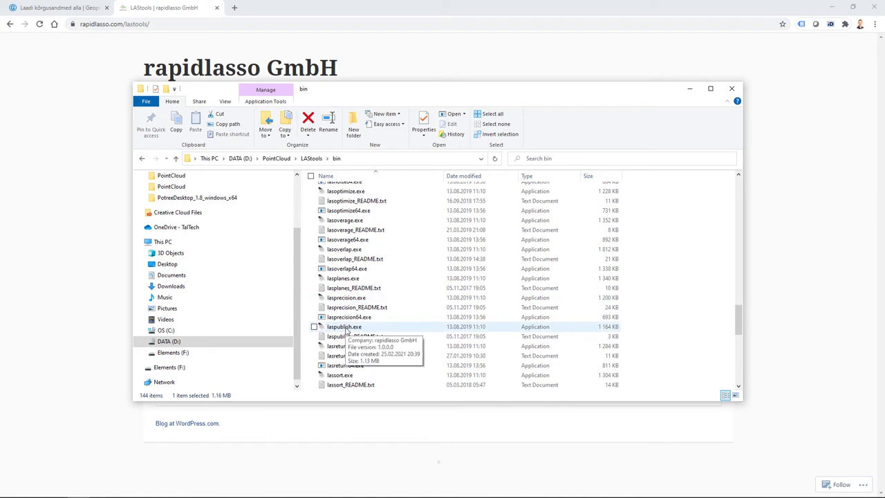
double_click(347, 327)
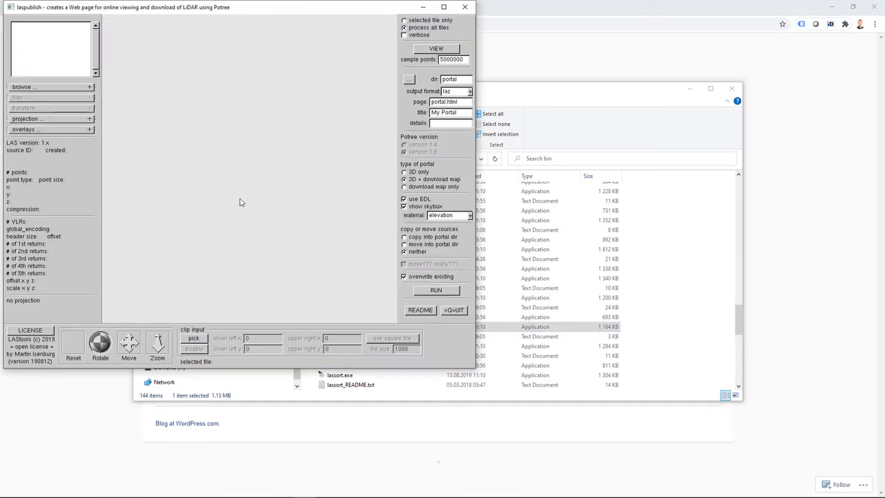
click(63, 89)
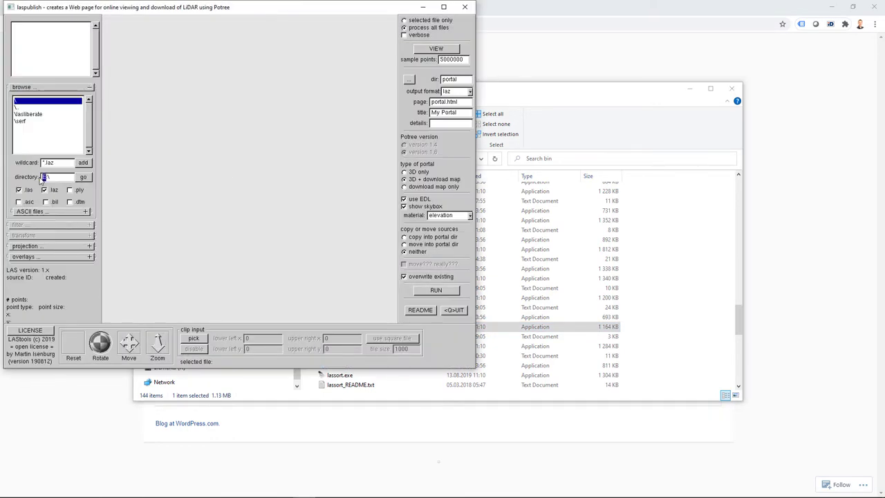
click(84, 179)
Step: Load TalTech.las from D:\PointCloud\las13merge into laspublish
double_click(36, 142)
click(26, 136)
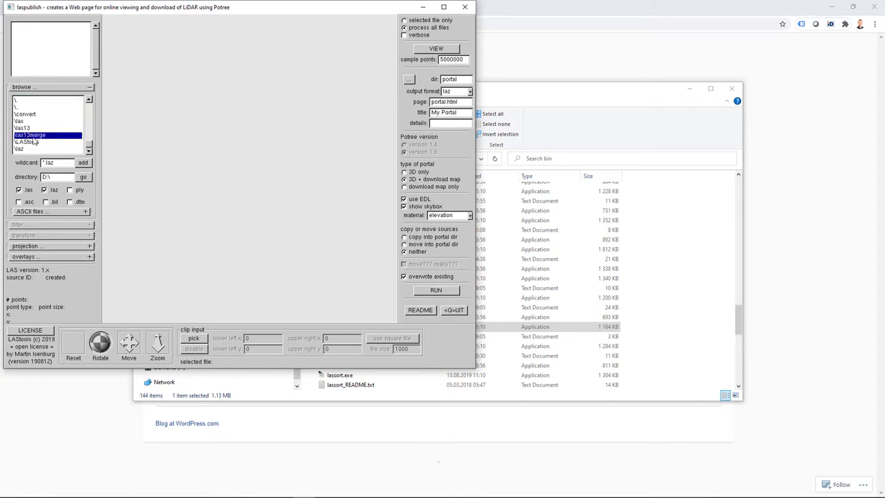
double_click(32, 137)
click(31, 115)
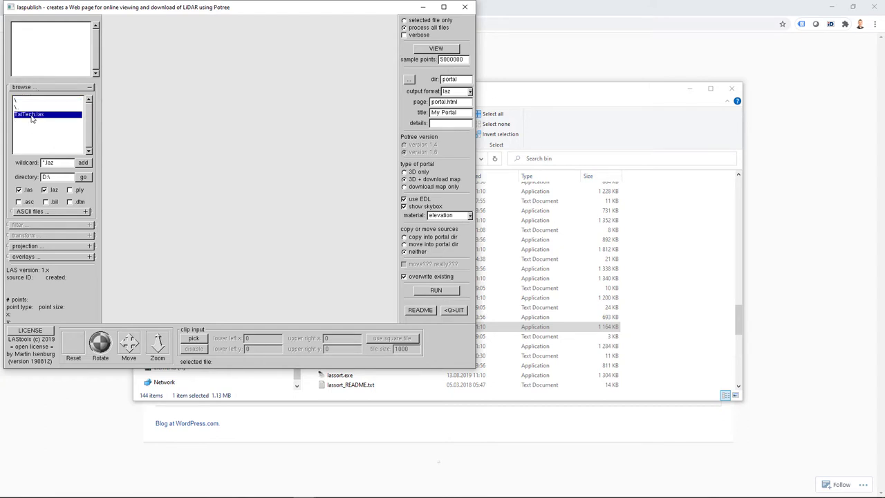
double_click(31, 116)
Step: Set the portal's output format to bin, name its page TalTech, and run laspublish
drag(461, 80, 440, 81)
click(470, 92)
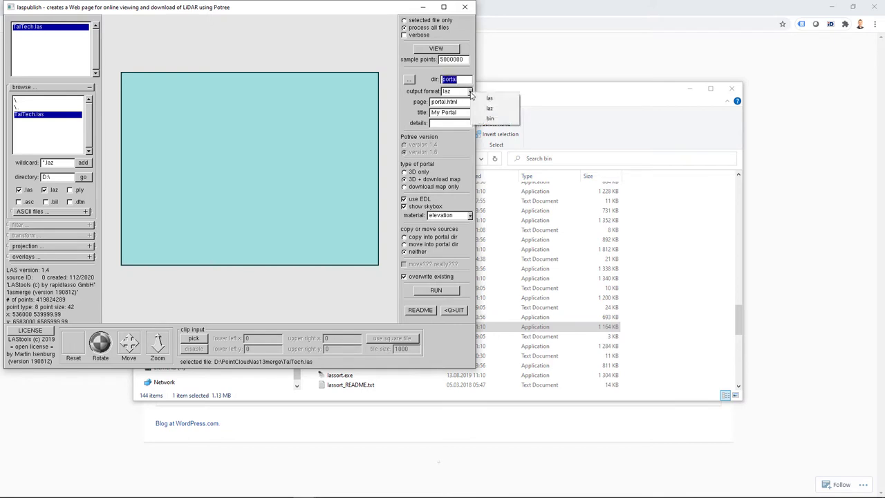
click(490, 118)
drag(446, 101, 418, 102)
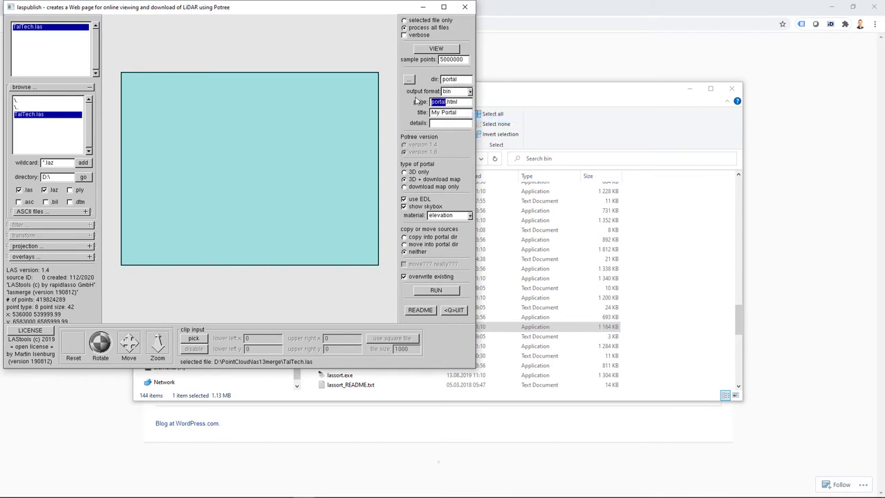
text(TalTech)
click(435, 291)
Step: Switch to File Explorer and go through the potree folder down to pointclouds\TalTech\data\r
click(512, 90)
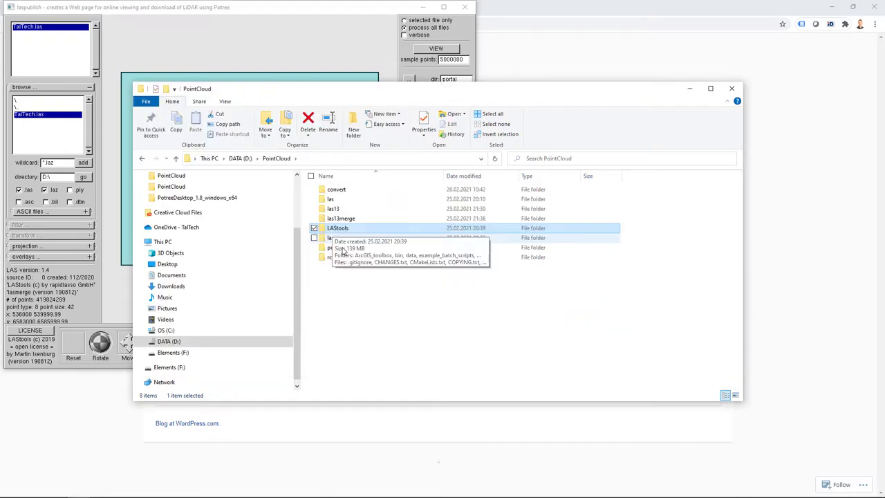
click(342, 249)
double_click(342, 249)
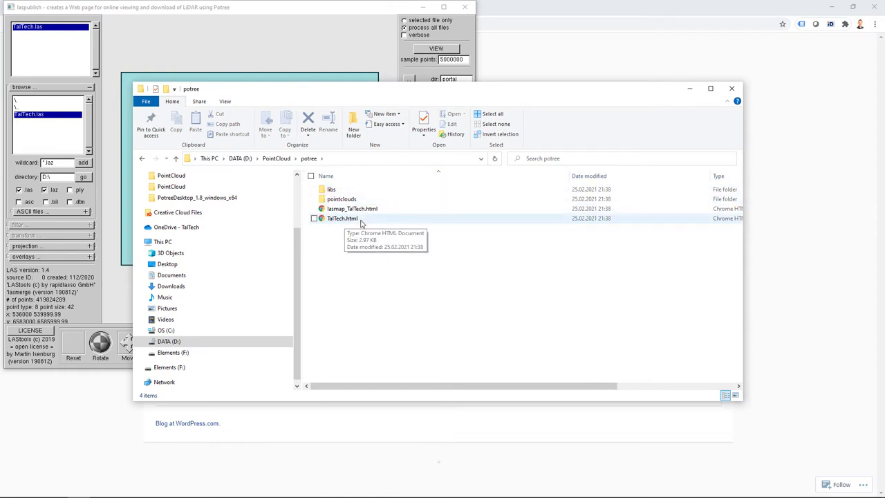
click(341, 201)
double_click(341, 201)
double_click(332, 190)
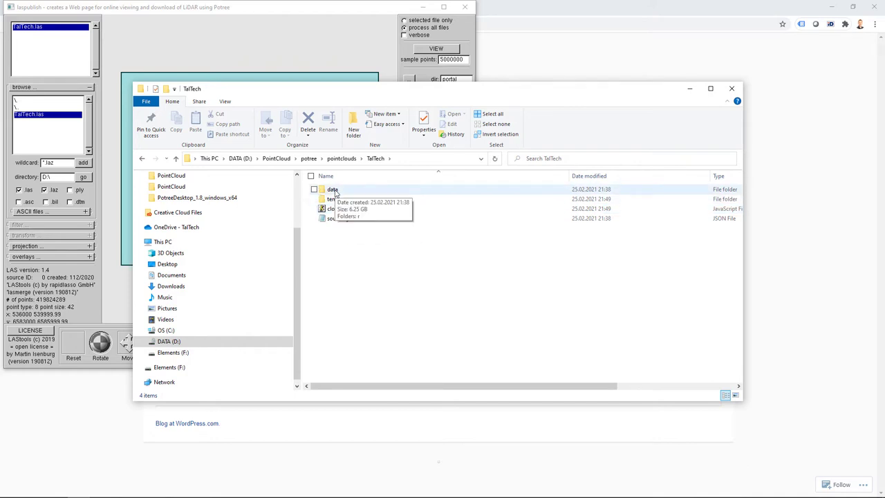
double_click(333, 191)
double_click(330, 191)
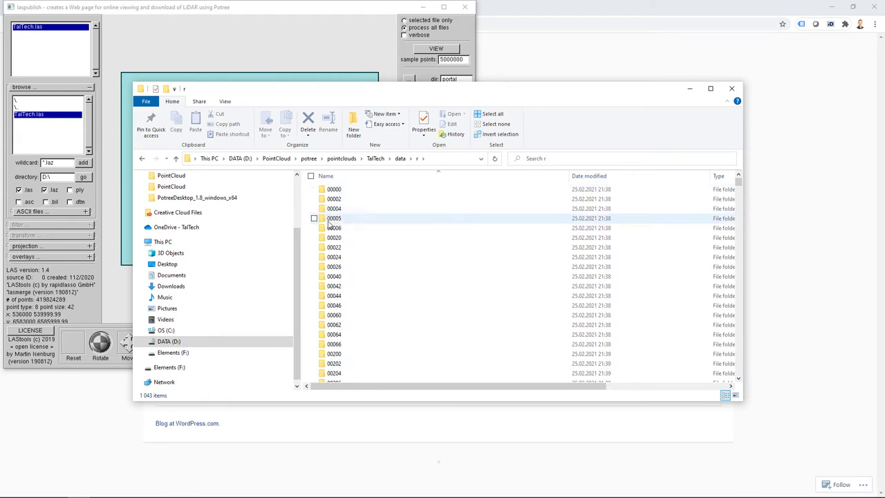
Step: Look inside folder 00005, go back up to the potree folder, and select its contents
double_click(334, 217)
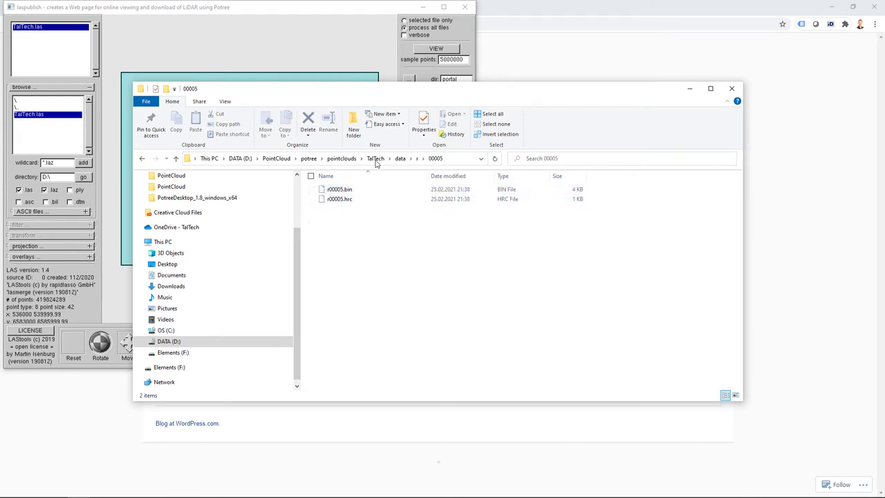
click(308, 158)
drag(393, 245, 331, 188)
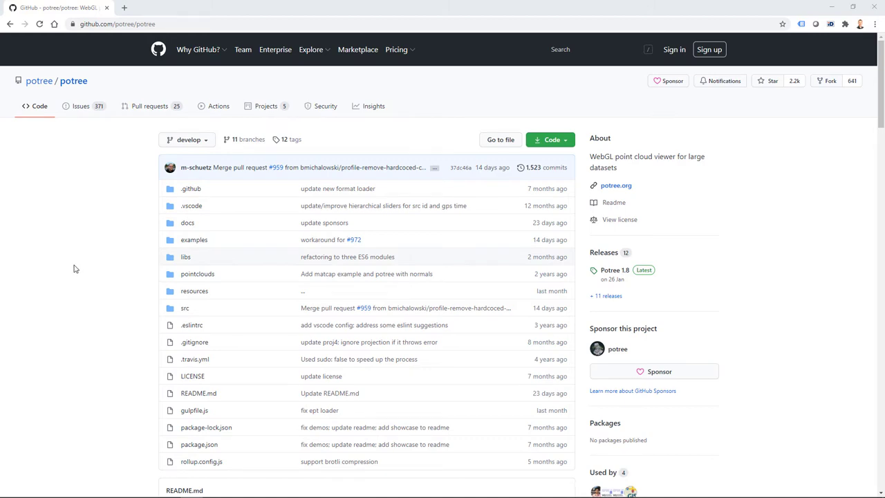
Step: Read through the Potree GitHub readme down to its Downloads section, and minimise the browser
scroll(79, 325, down, 7)
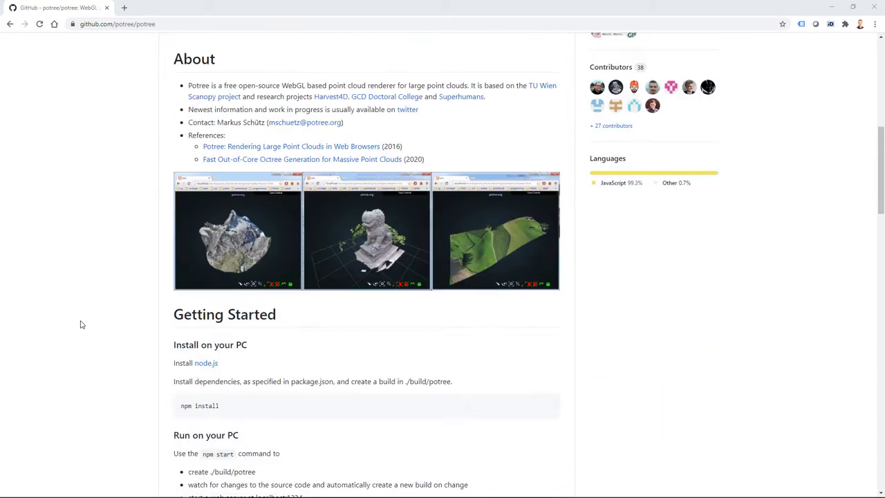
scroll(80, 324, down, 7)
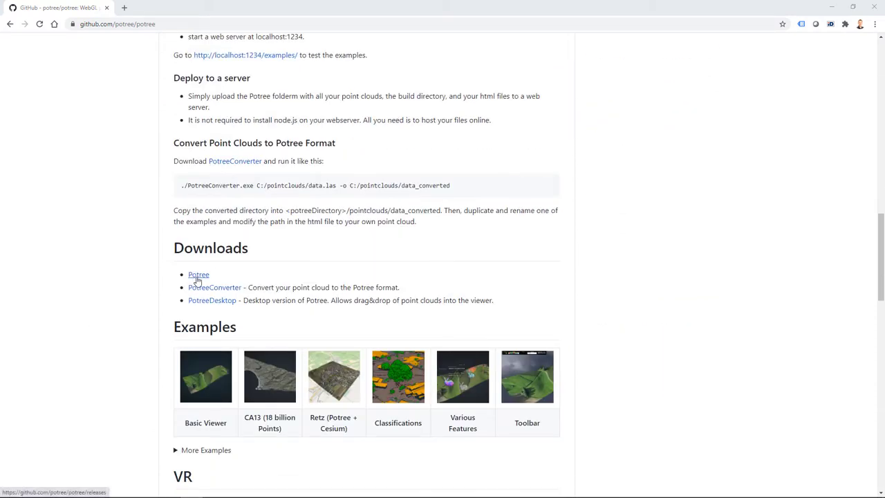
click(138, 261)
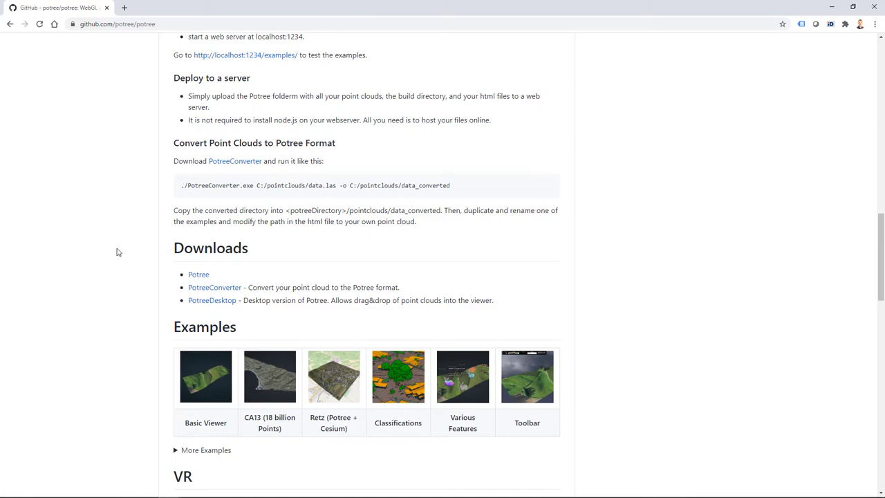
click(833, 7)
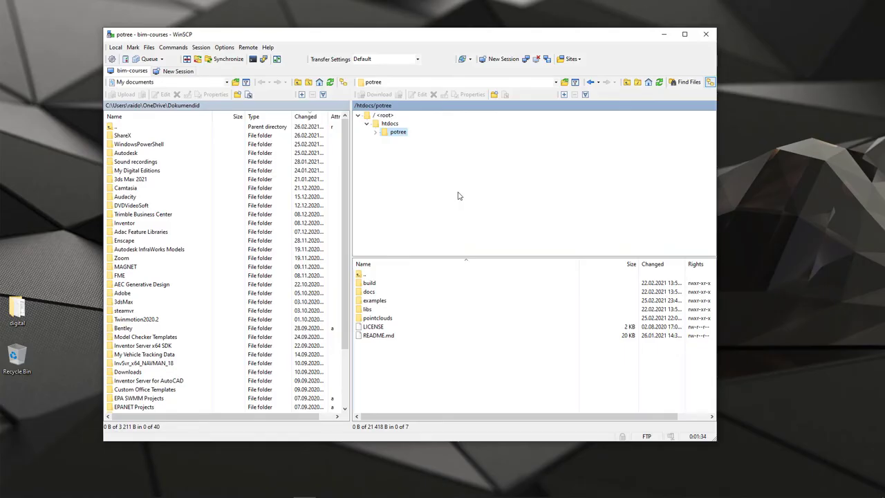
Step: In WinSCP, go to the remote folder htdocs/potree/examples and open taltech.html for editing
click(403, 133)
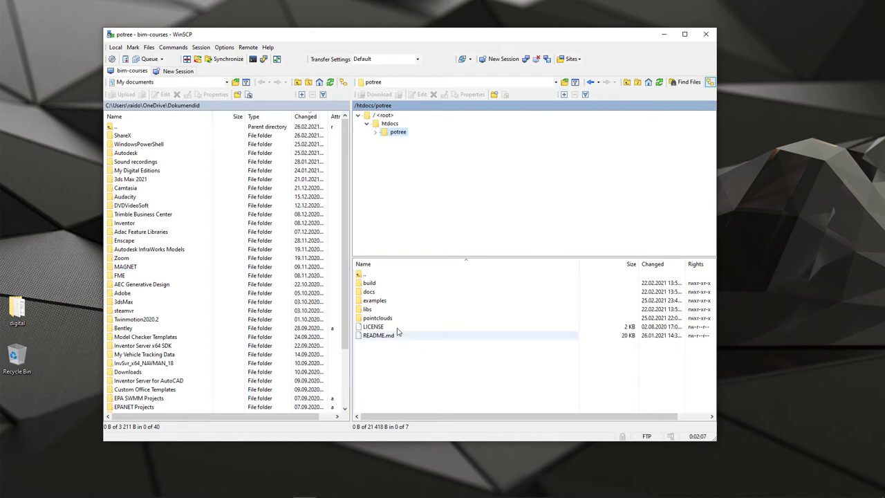
double_click(375, 301)
scroll(425, 345, down, 13)
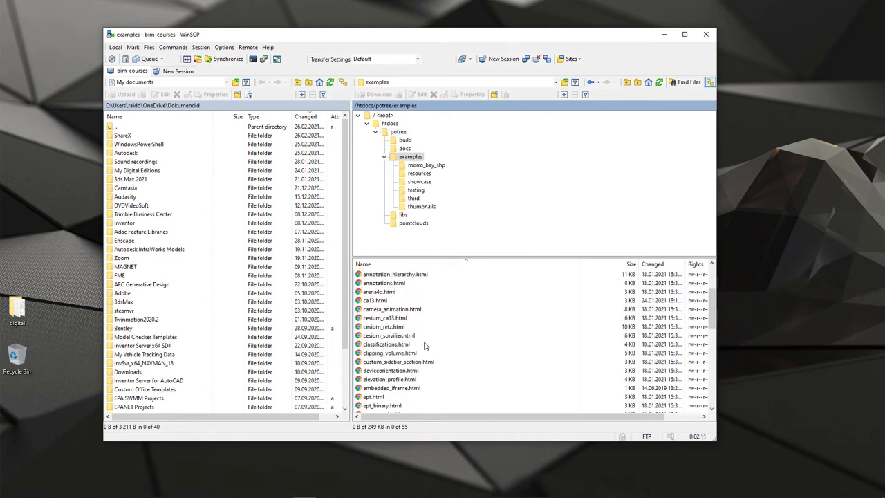
click(378, 344)
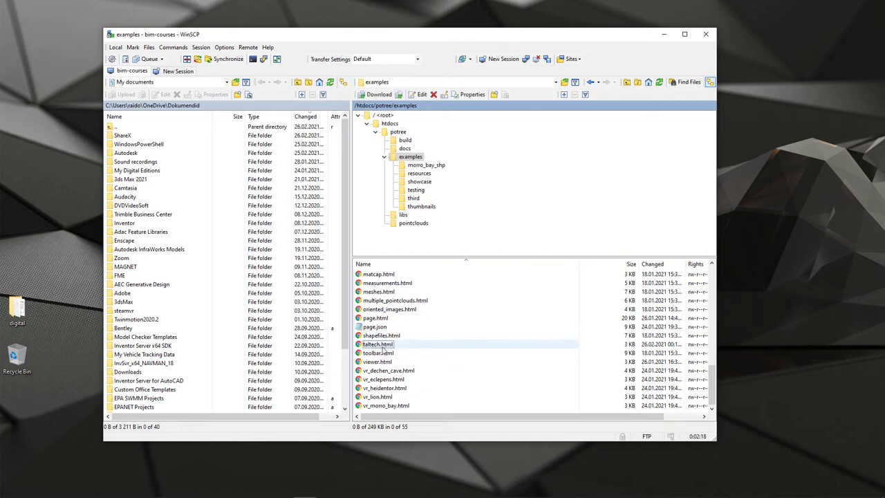
scroll(387, 342, up, 13)
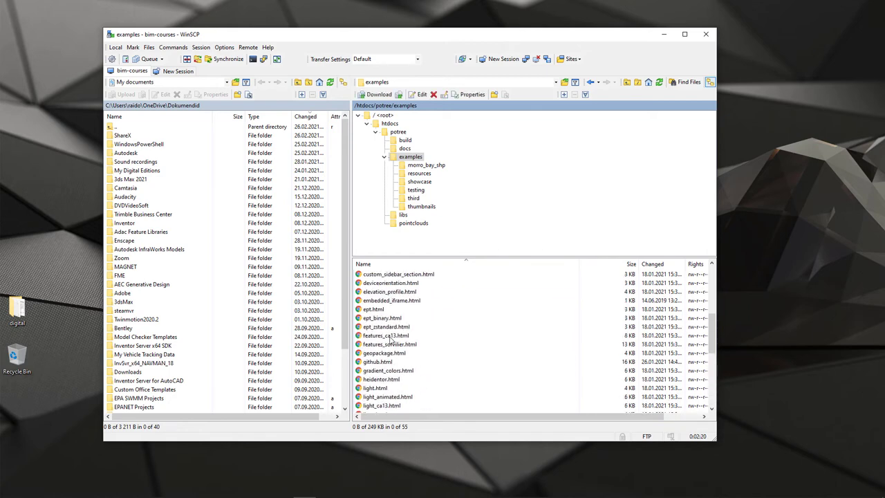
scroll(391, 339, down, 7)
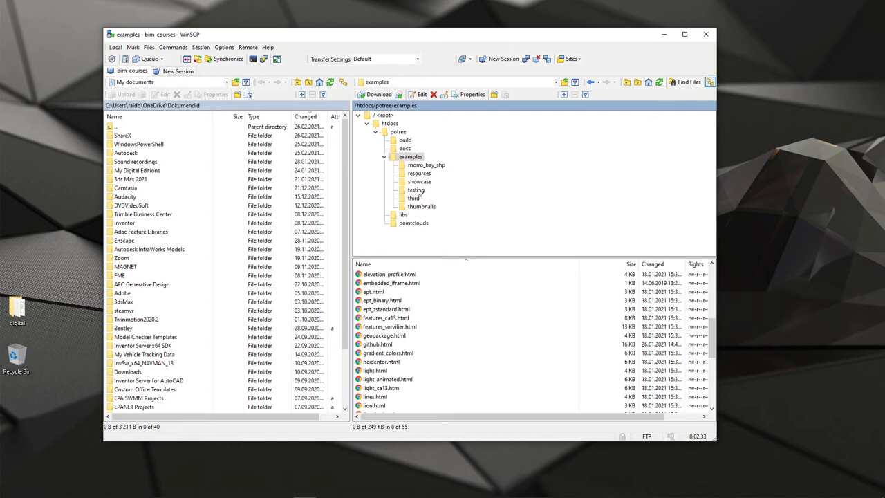
scroll(386, 381, down, 2)
scroll(385, 381, down, 2)
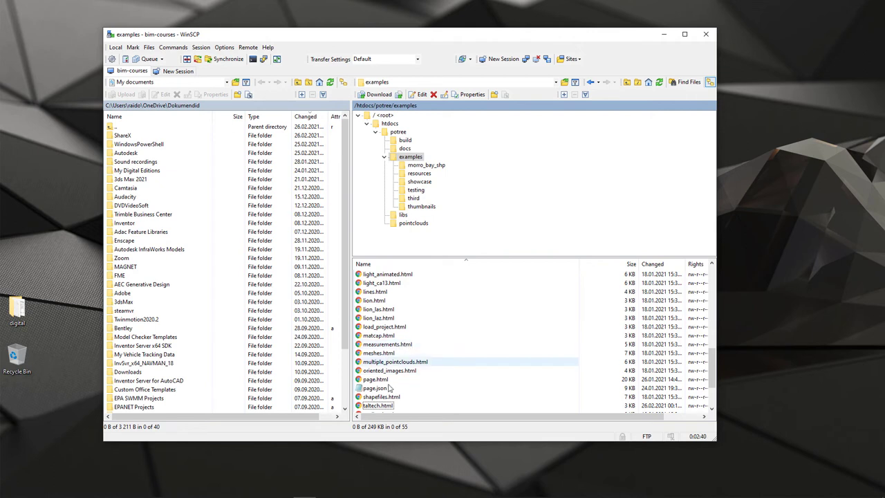
right_click(377, 409)
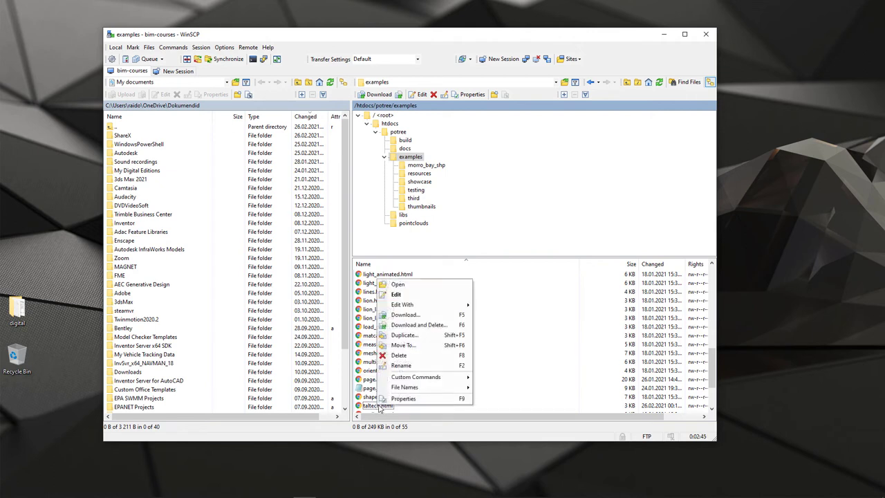
click(397, 294)
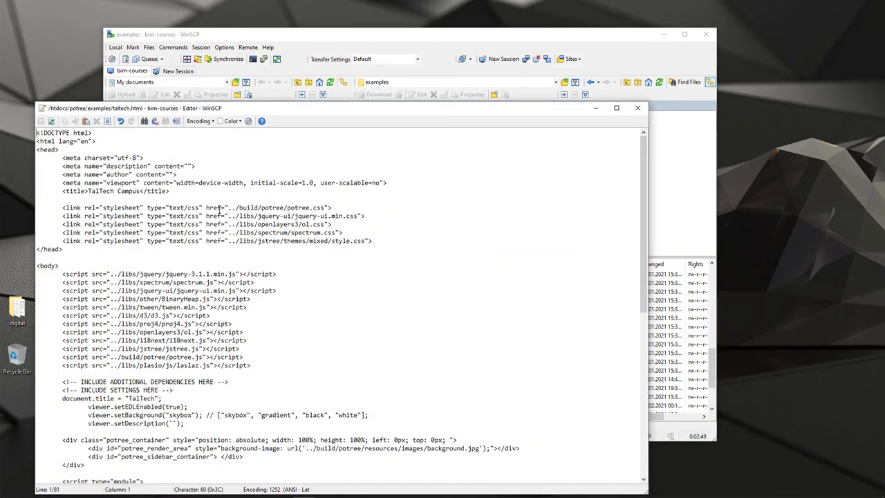
Step: Examine the meta and stylesheet lines in the head of taltech.html and the script includes in its body
drag(62, 157, 290, 247)
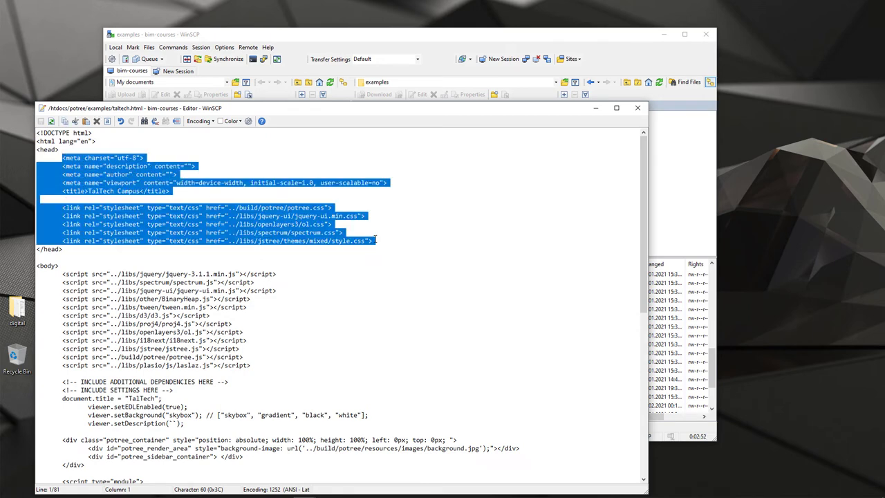
click(46, 274)
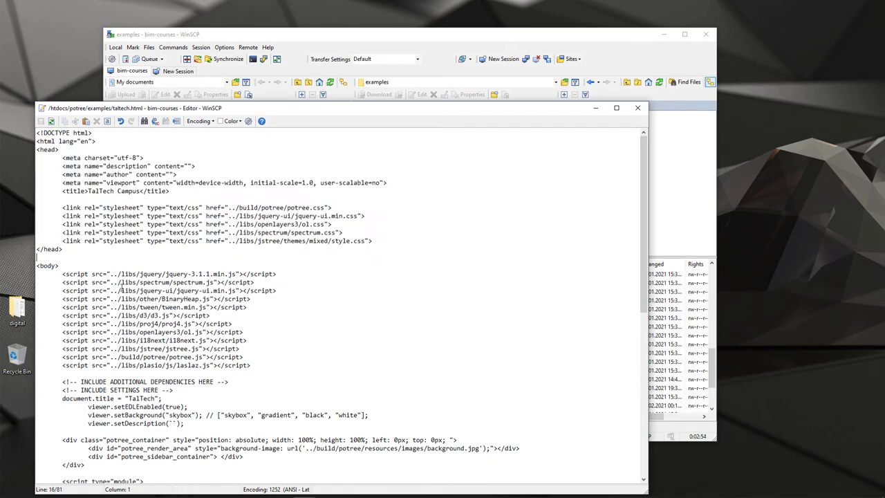
drag(63, 273, 256, 368)
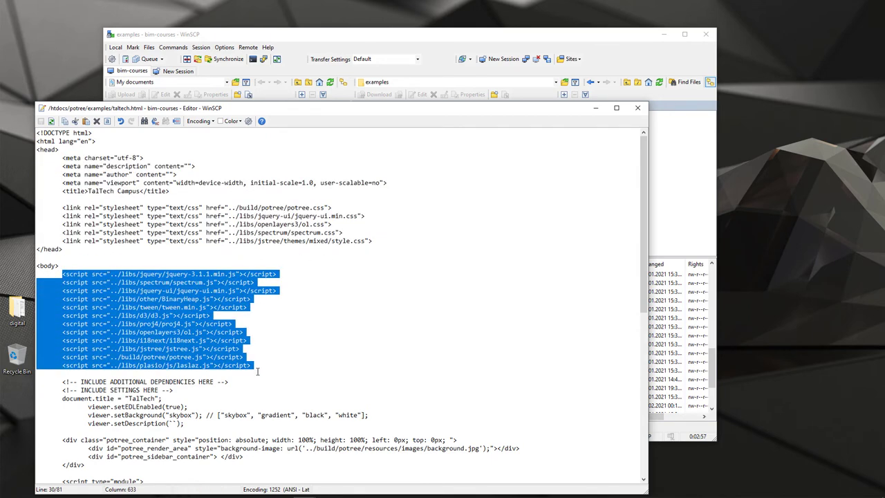
scroll(264, 365, down, 7)
scroll(263, 365, down, 3)
Step: Examine the viewer setup and the TalTech PointCloud block, including the path ../pointclouds/TalTech/cloud.js
drag(87, 249, 102, 248)
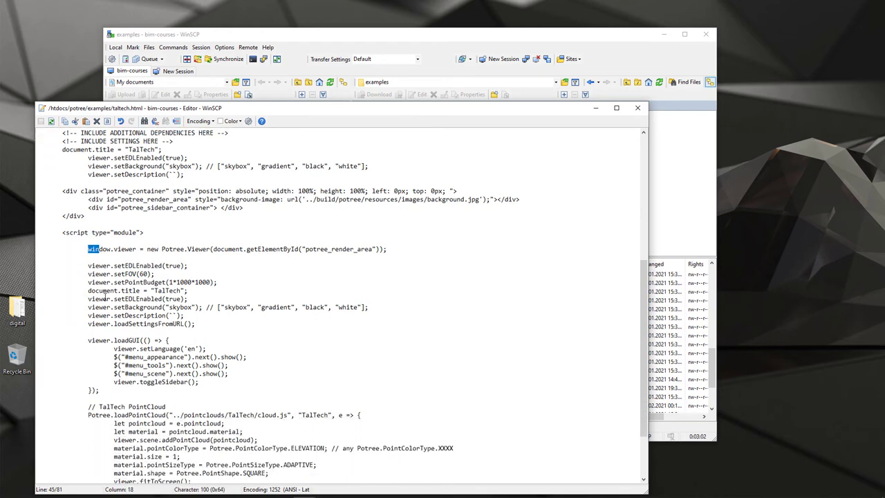
scroll(108, 291, down, 3)
drag(87, 330, 212, 403)
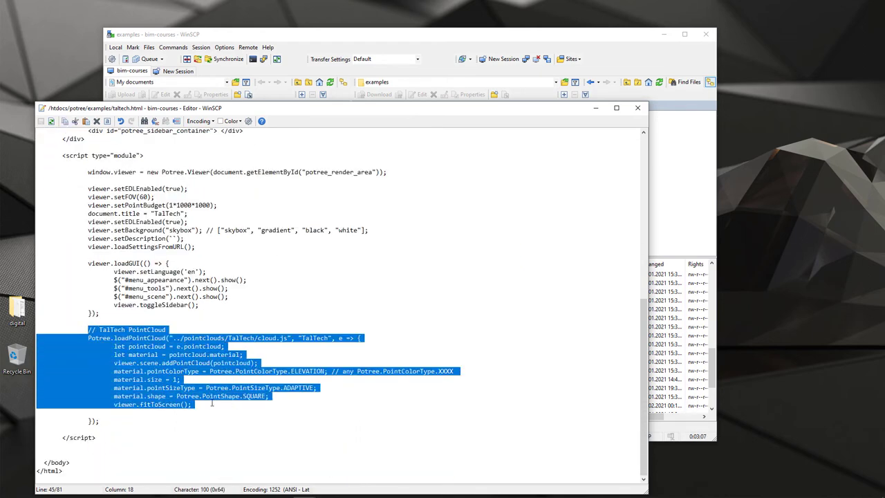
drag(173, 337, 288, 337)
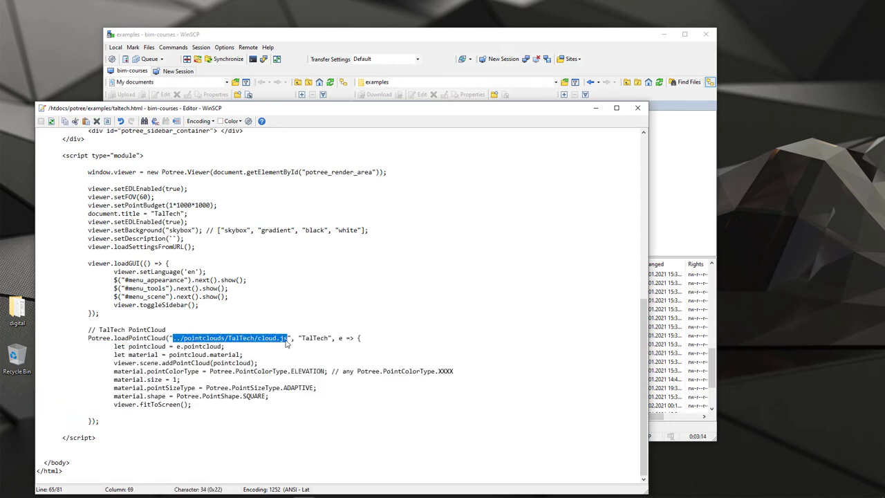
click(269, 358)
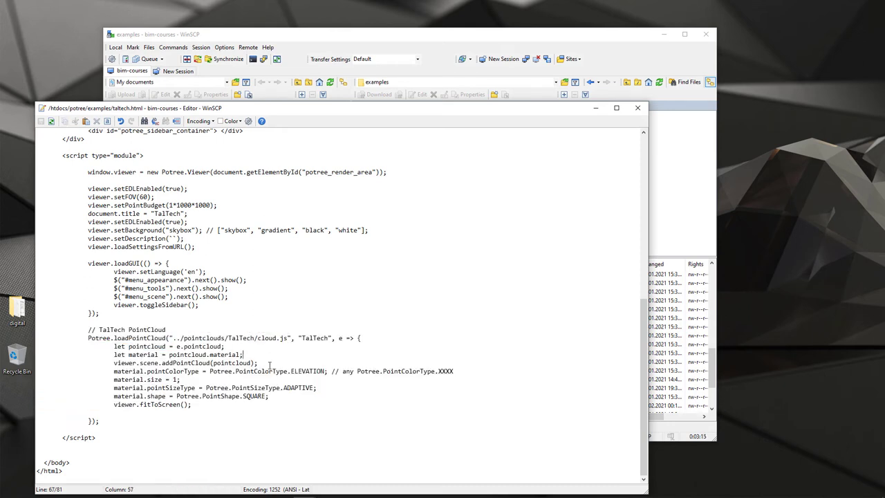
Step: Move the editor window aside to look at lion.html in the examples folder, and move it back
click(643, 149)
drag(363, 108, 414, 322)
click(373, 301)
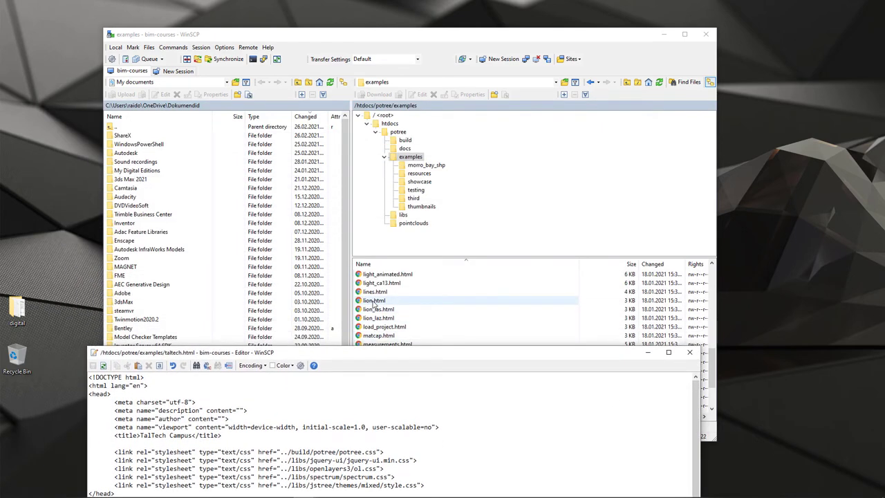
drag(385, 354, 336, 75)
Step: Review the taltech.html code from the doctype line down to the closing html tag
drag(50, 100, 247, 325)
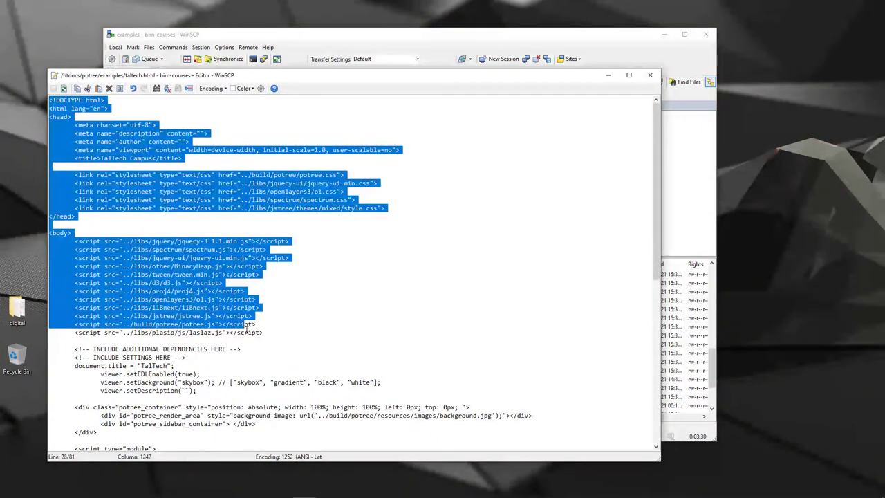
scroll(246, 330, down, 3)
scroll(246, 330, down, 10)
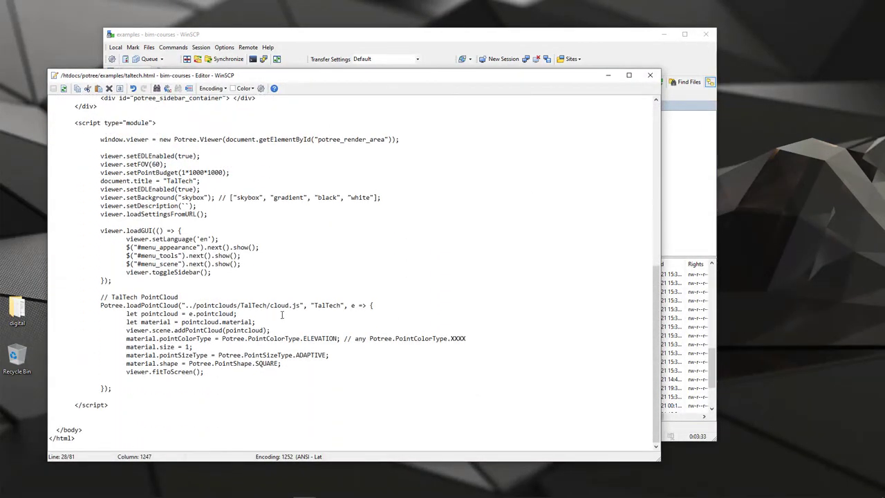
key(Escape)
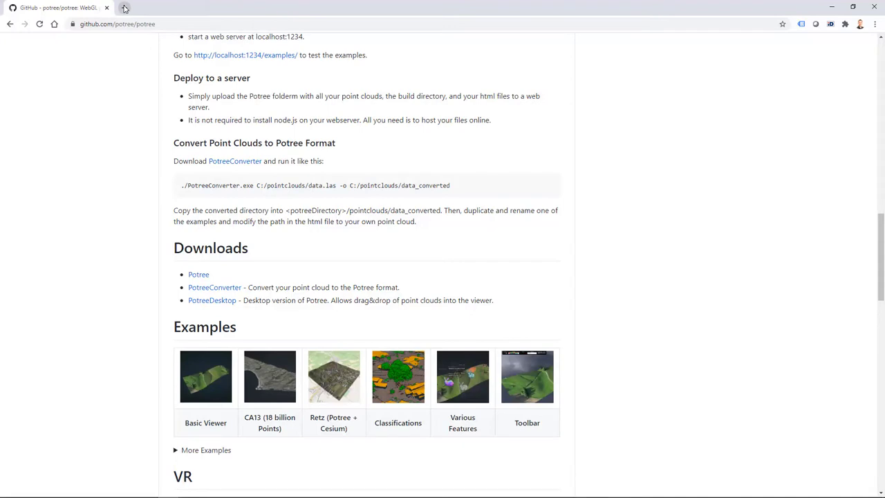
Step: Switch to Chrome and open bim-courses.com/potree/examples/taltech.html in a new tab
click(126, 8)
text(b)
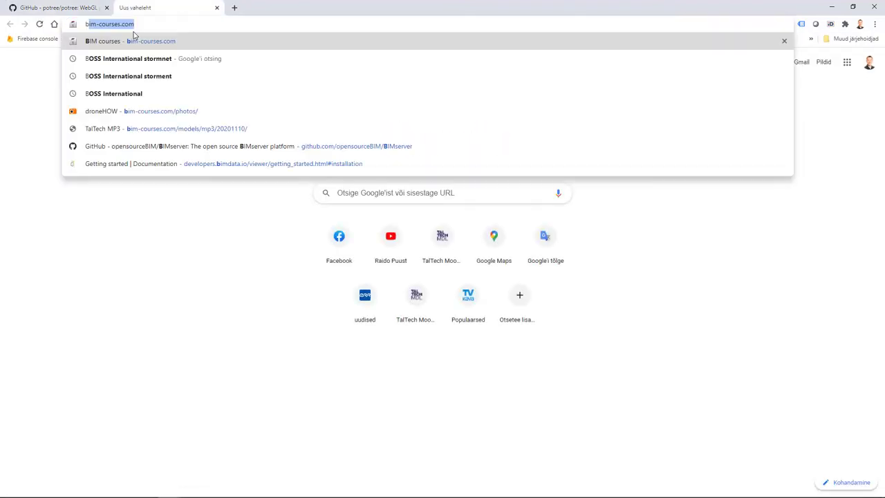
text(im-courses.com/)
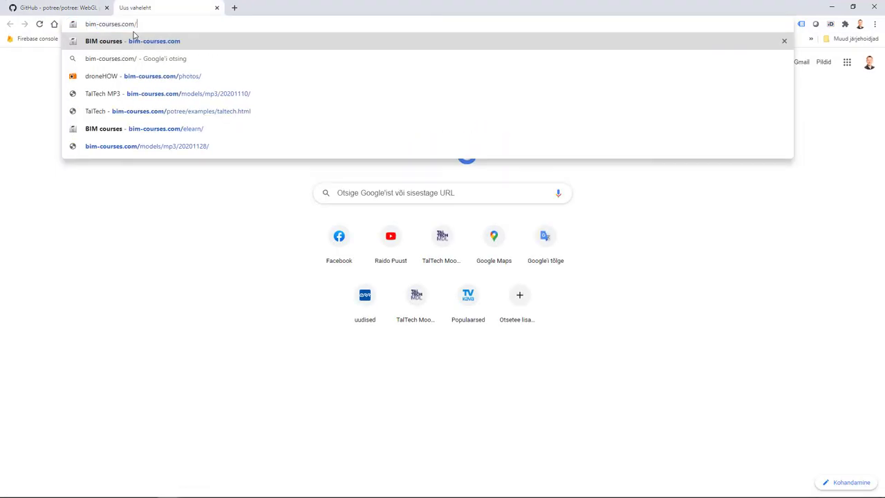
text(potree/examples/taltech.html)
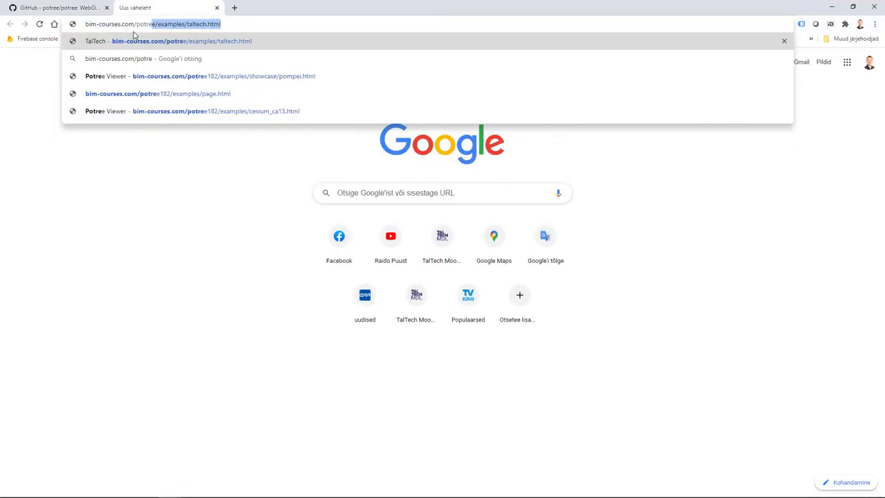
key(Right)
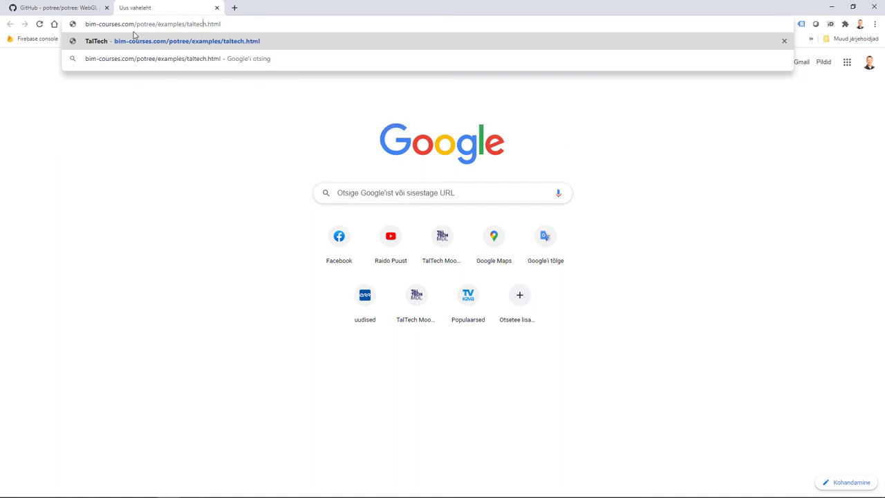
key(Left)
key(Return)
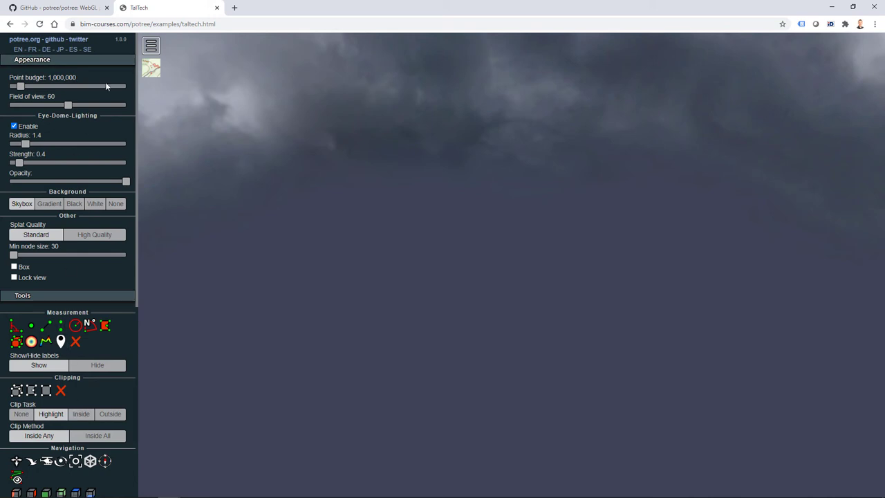
Step: Collapse the Appearance and Tools sections of the Potree sidebar to bring up the scene objects
click(151, 47)
click(11, 46)
scroll(51, 276, down, 1)
scroll(55, 246, up, 1)
click(49, 63)
click(47, 73)
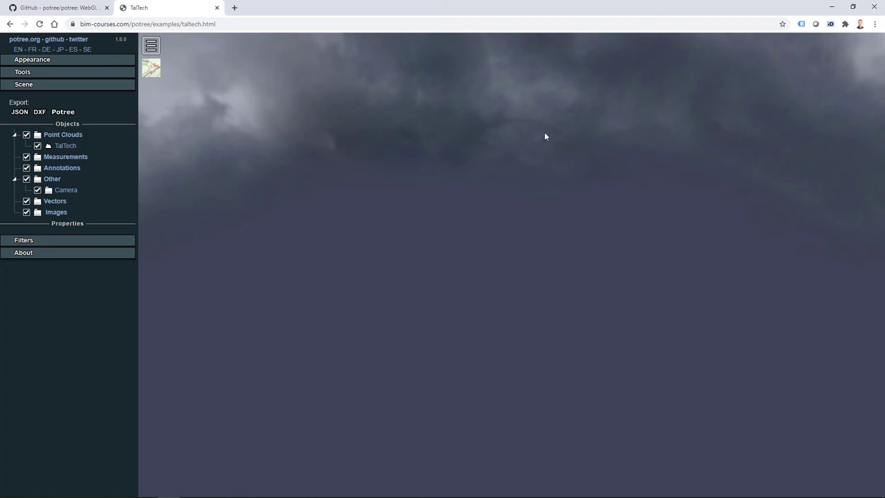
Step: Show the TalTech point cloud's properties and zoom the viewer to the point cloud
click(60, 148)
double_click(60, 148)
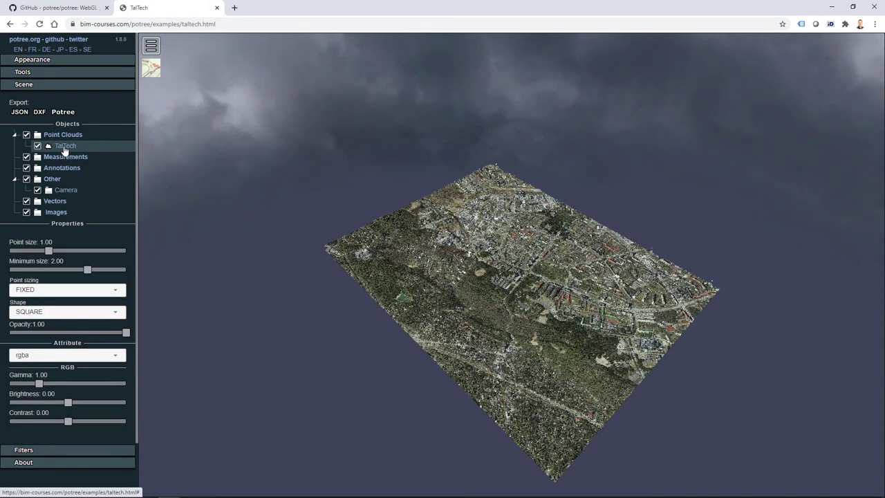
scroll(562, 308, up, 4)
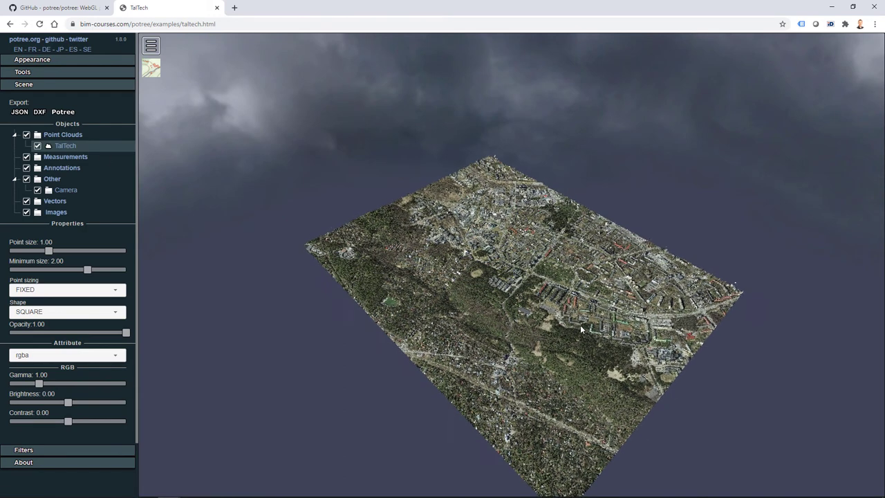